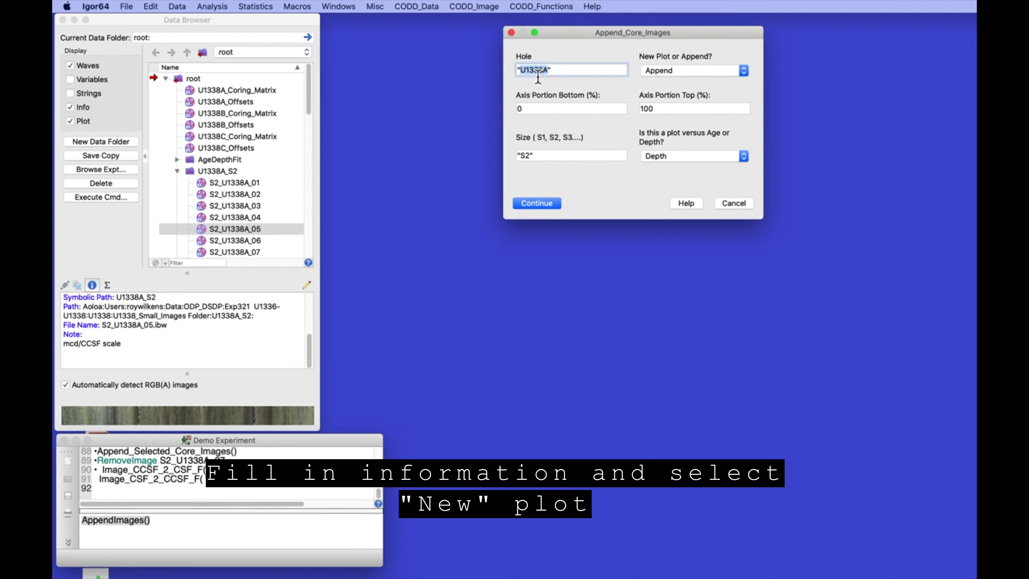
# Step: Plot the size S2 core images of hole U1338A versus depth in a new graph, using 0 to 100% of the axis
pyautogui.click(680, 72)
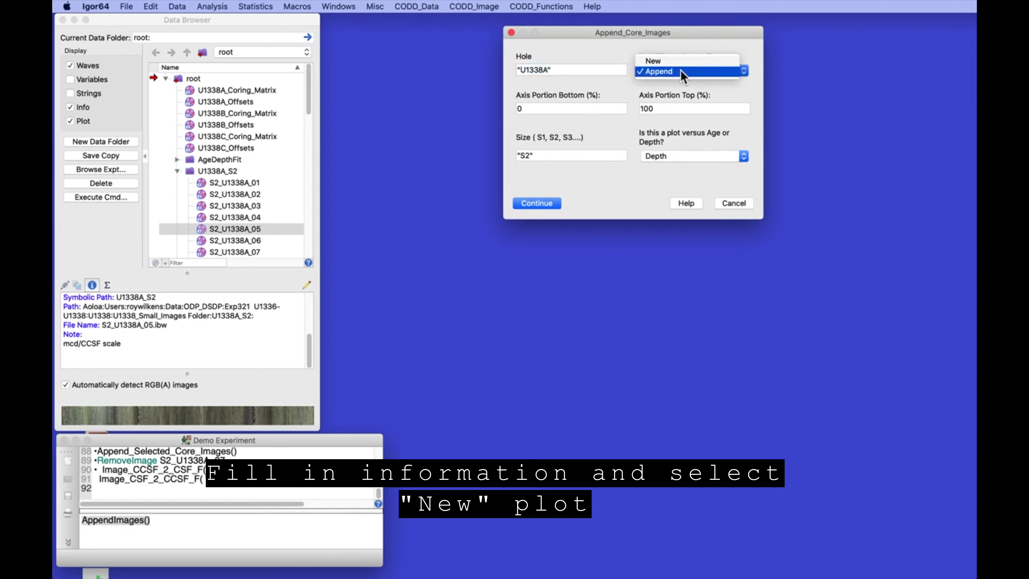
pyautogui.click(680, 62)
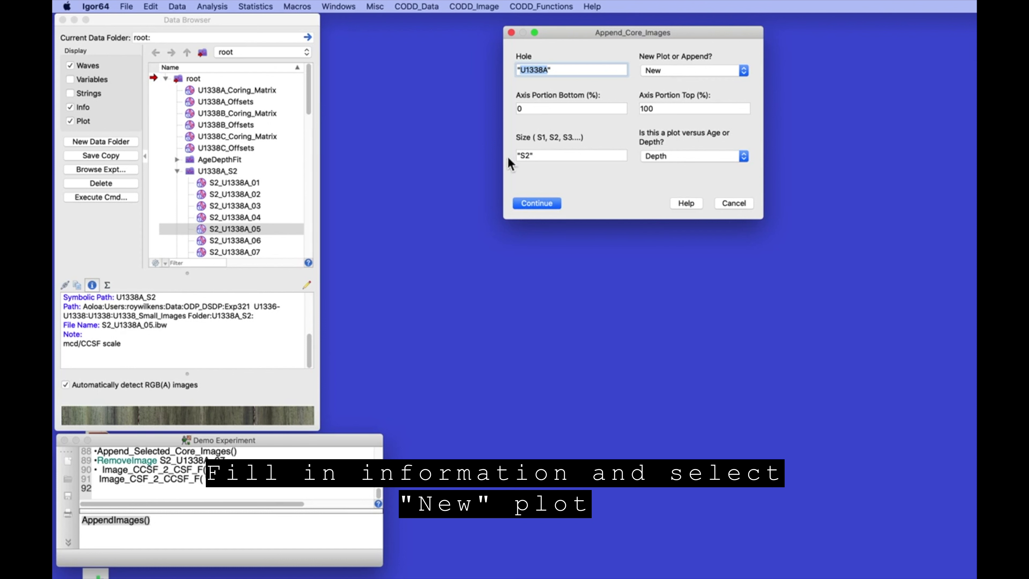
pyautogui.click(702, 163)
pyautogui.click(688, 154)
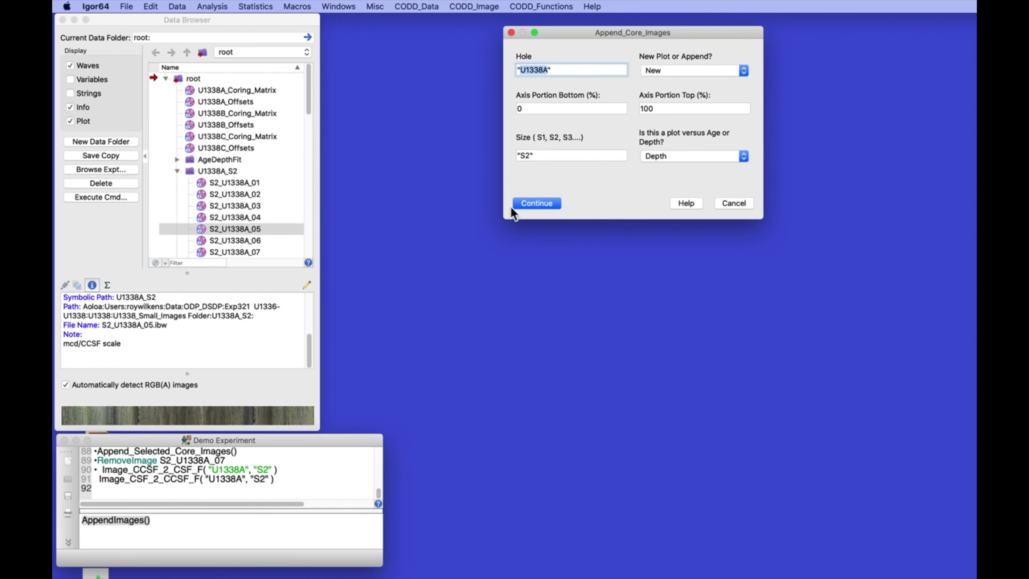
pyautogui.click(537, 203)
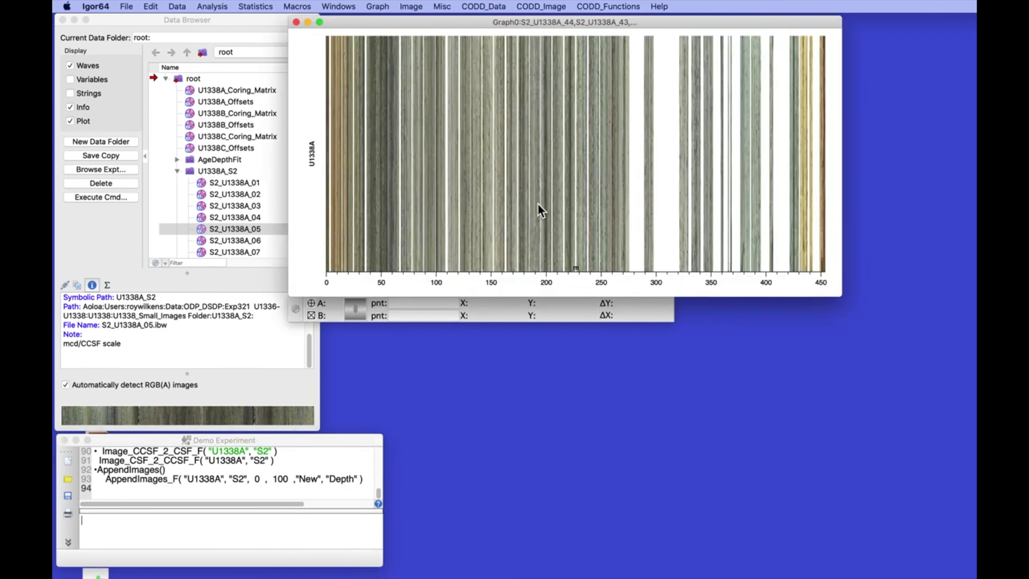
# Step: Set the graph's depth axis range with AgeorDepthAxisRange to run from 0 to 100
pyautogui.click(540, 5)
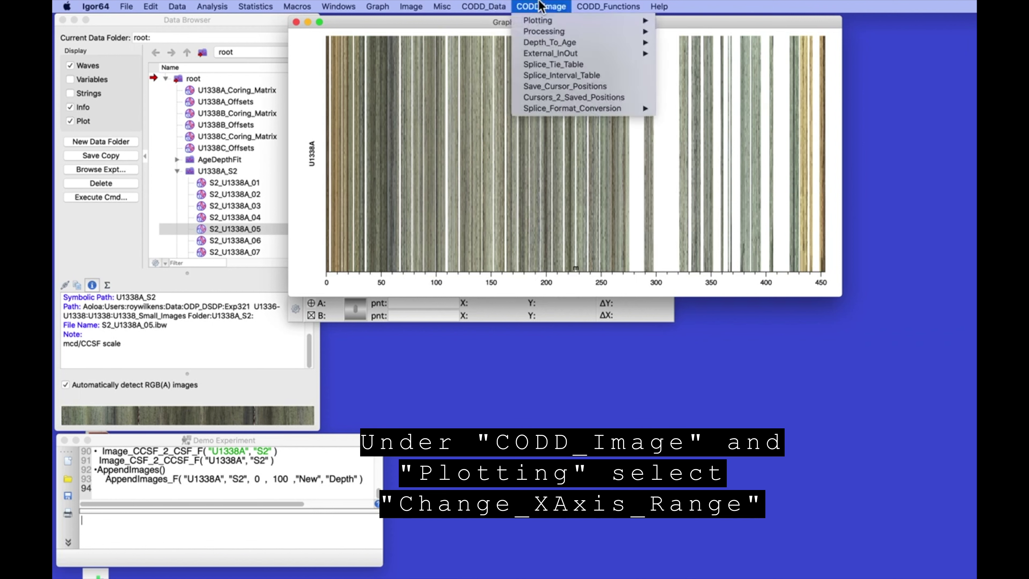
pyautogui.moveTo(541, 21)
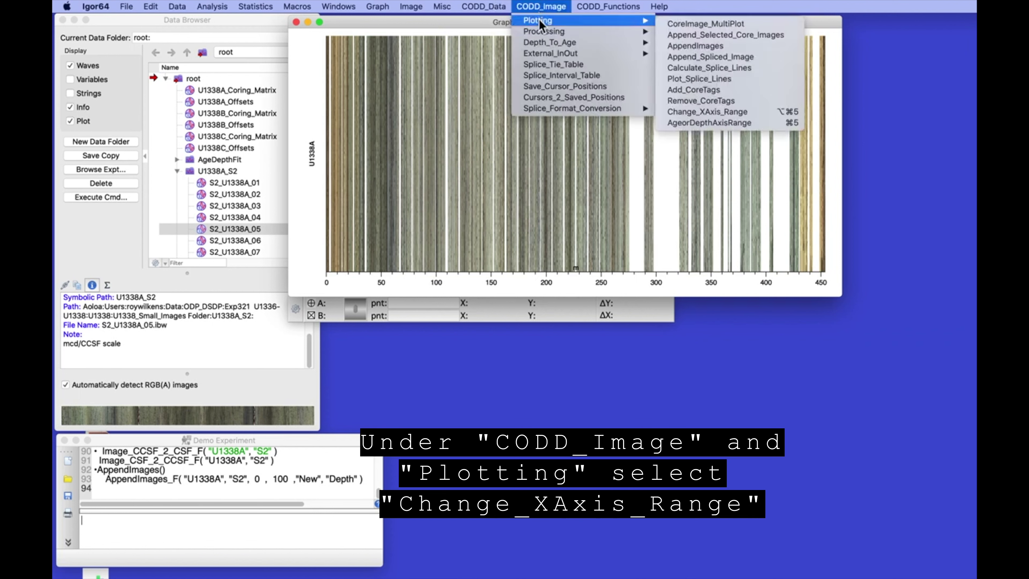
pyautogui.click(712, 121)
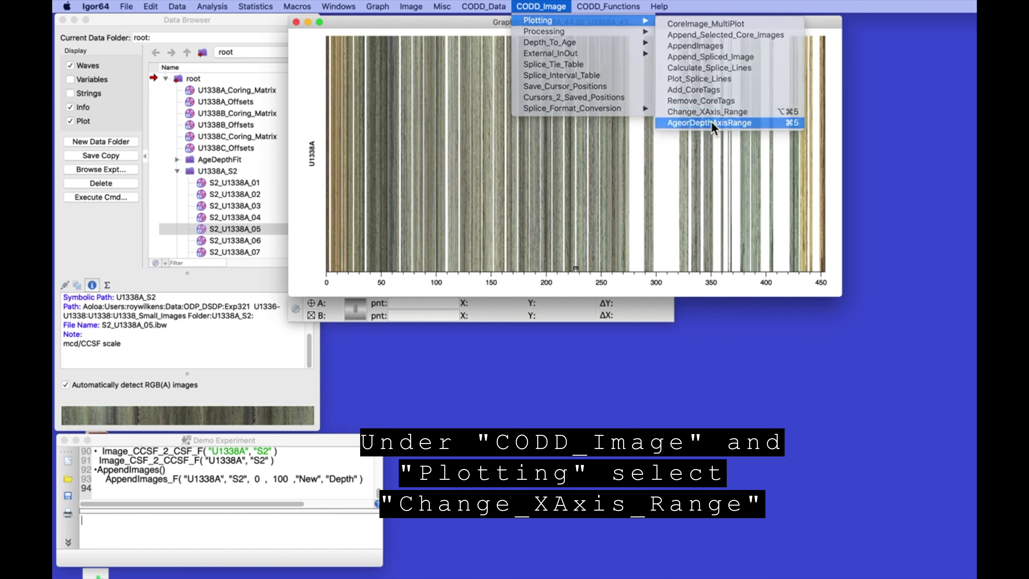
pyautogui.press('Tab')
pyautogui.write('0')
pyautogui.press('Tab')
pyautogui.write('100')
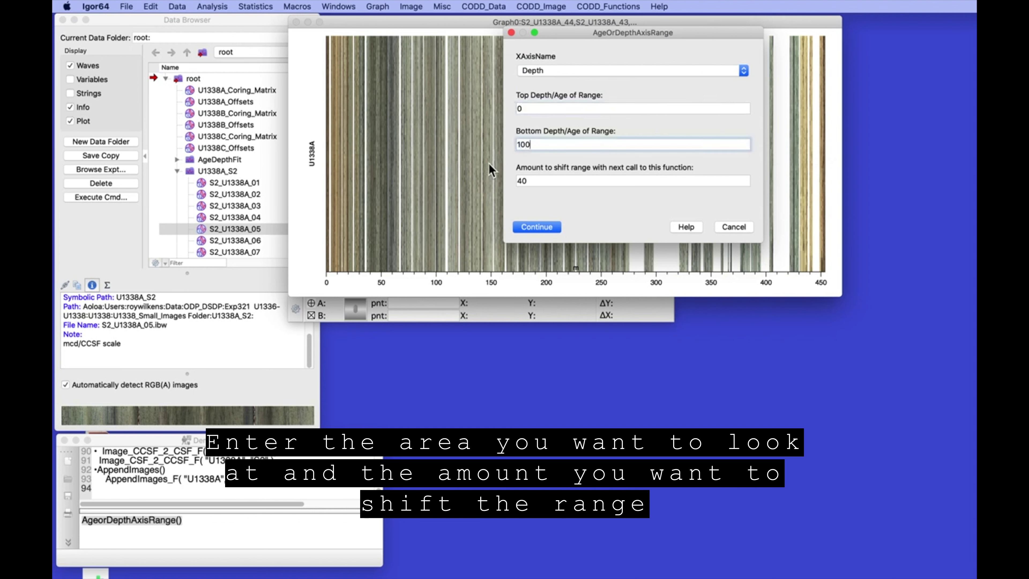
pyautogui.click(531, 226)
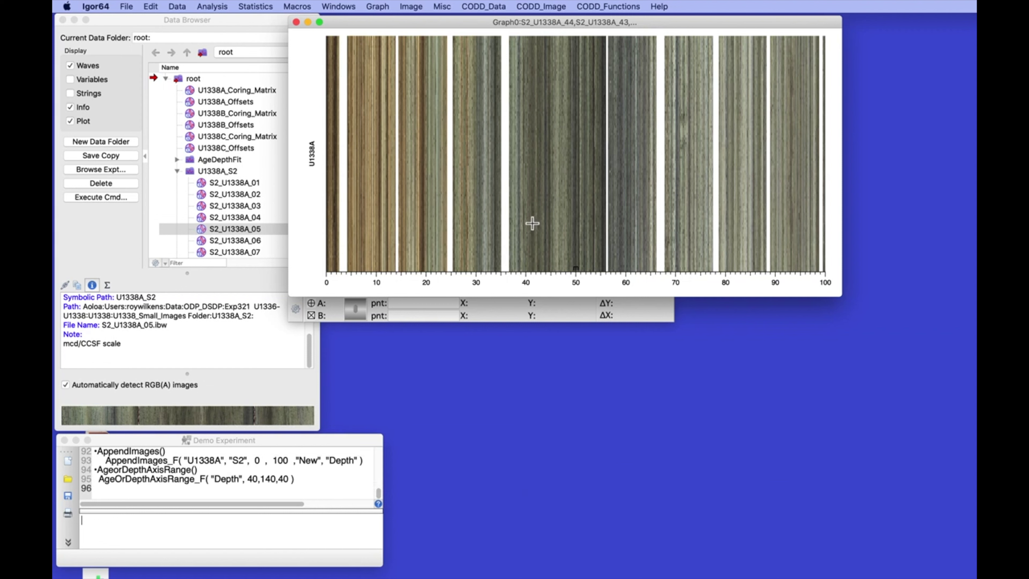
# Step: Limit the U1338A axis to be drawn between 0 and 50% of normal
pyautogui.doubleClick(312, 156)
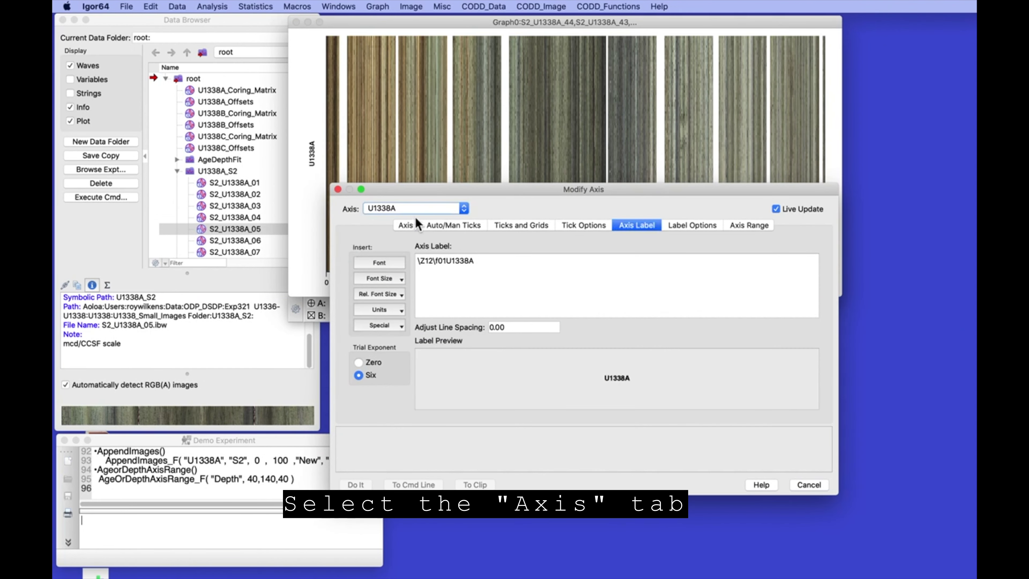
pyautogui.click(408, 226)
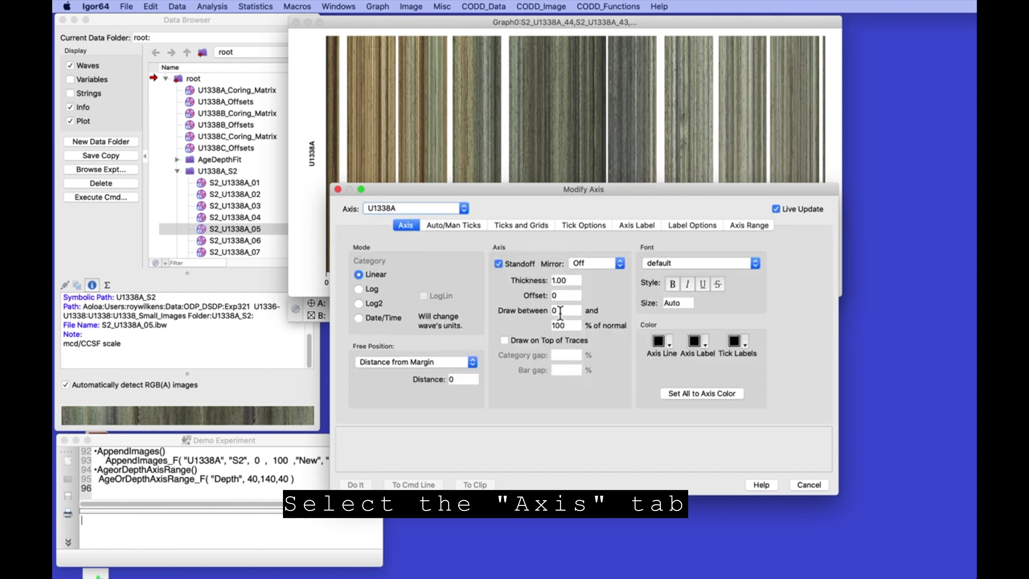
pyautogui.click(535, 328)
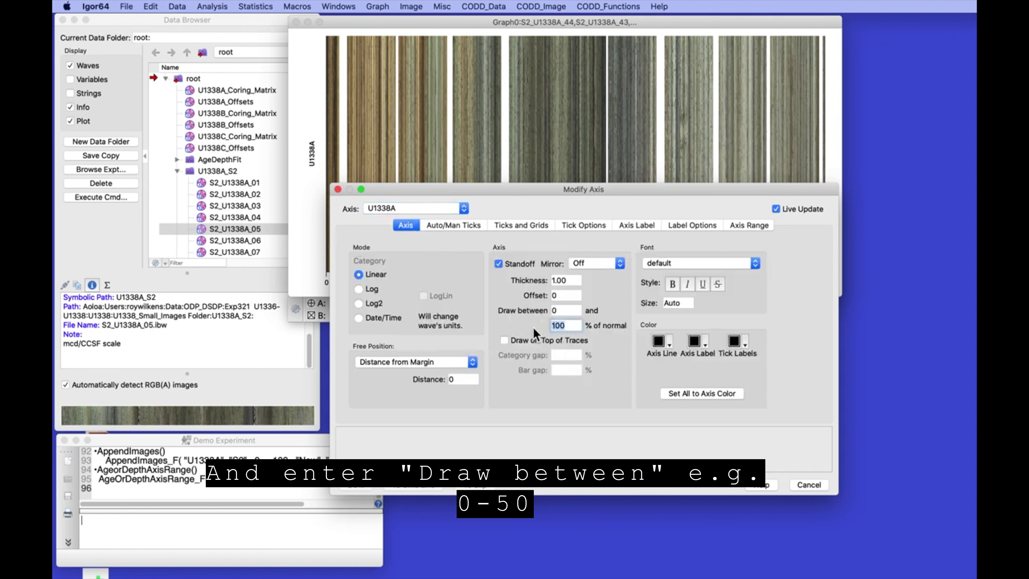
pyautogui.write('50')
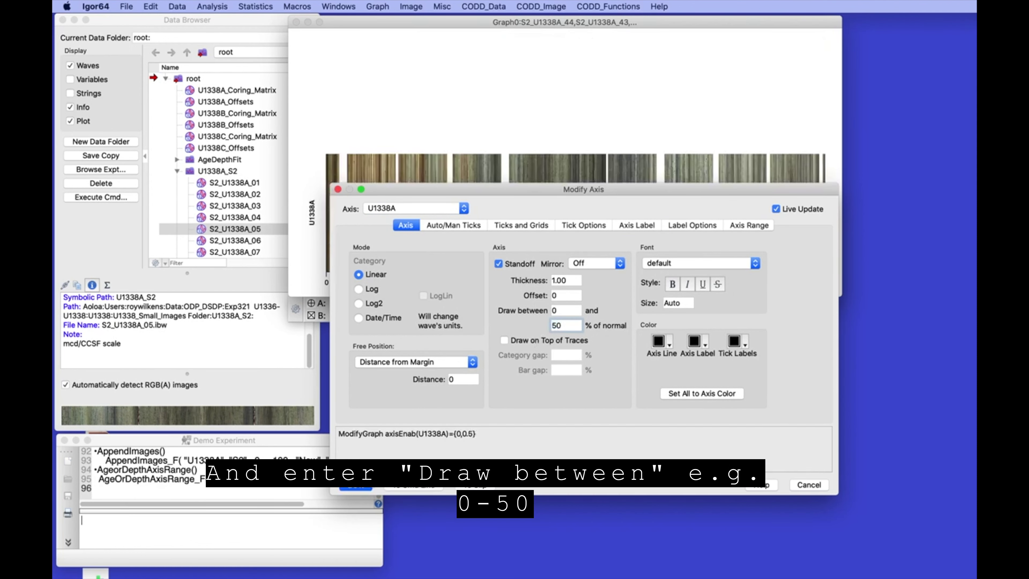
pyautogui.click(356, 484)
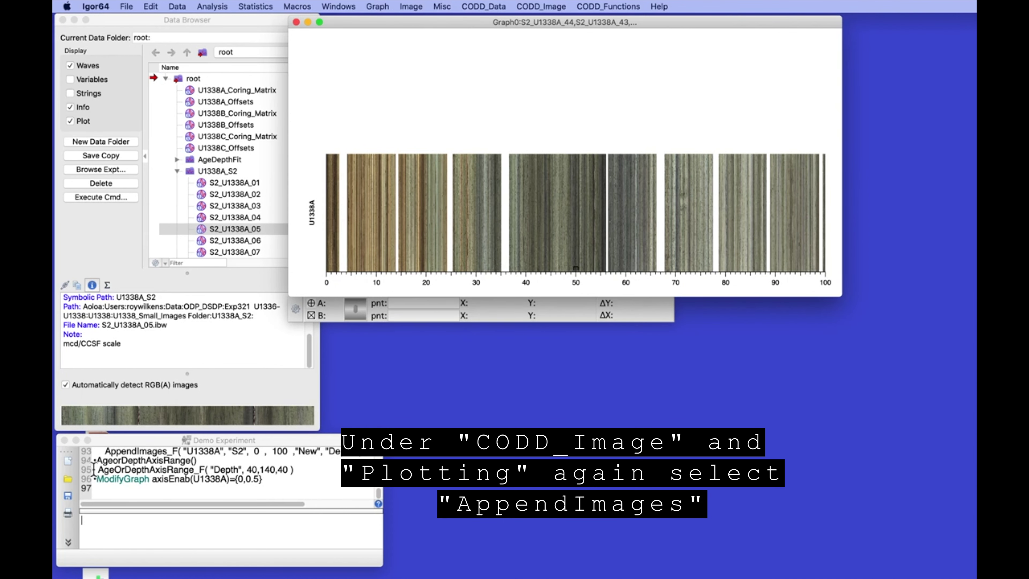
# Step: Append the S2 core images of hole U1338B to the graph versus depth, on an axis portion from 51 to 100%
pyautogui.click(535, 4)
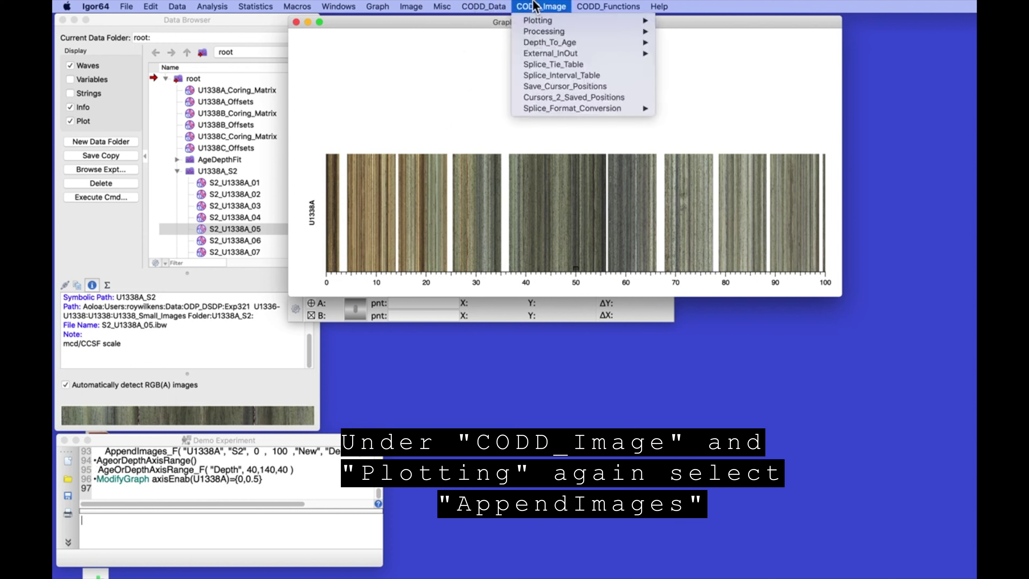
pyautogui.moveTo(539, 21)
pyautogui.click(716, 45)
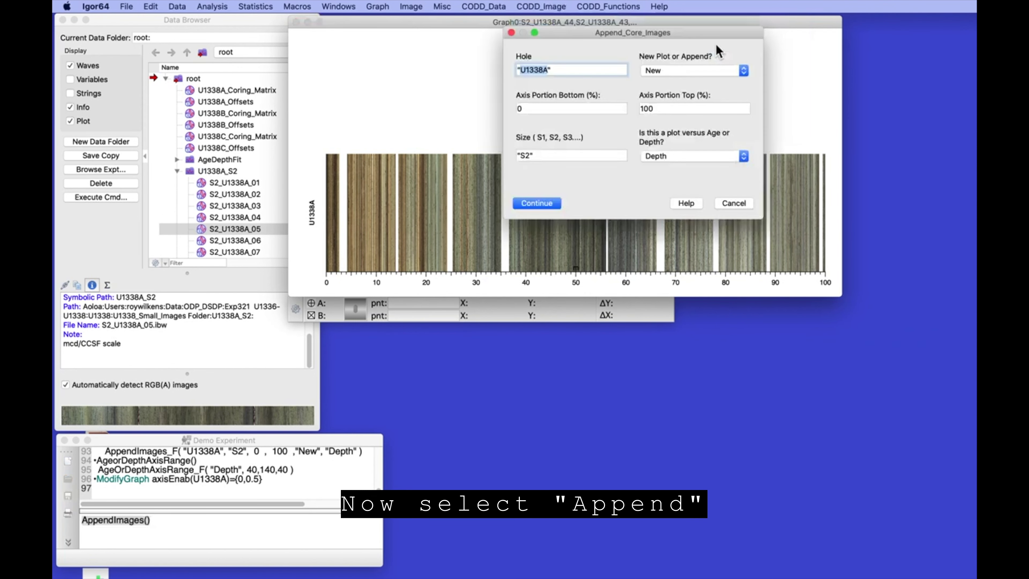
pyautogui.click(681, 68)
pyautogui.click(683, 83)
pyautogui.click(550, 73)
pyautogui.press('BackSpace')
pyautogui.press('BackSpace')
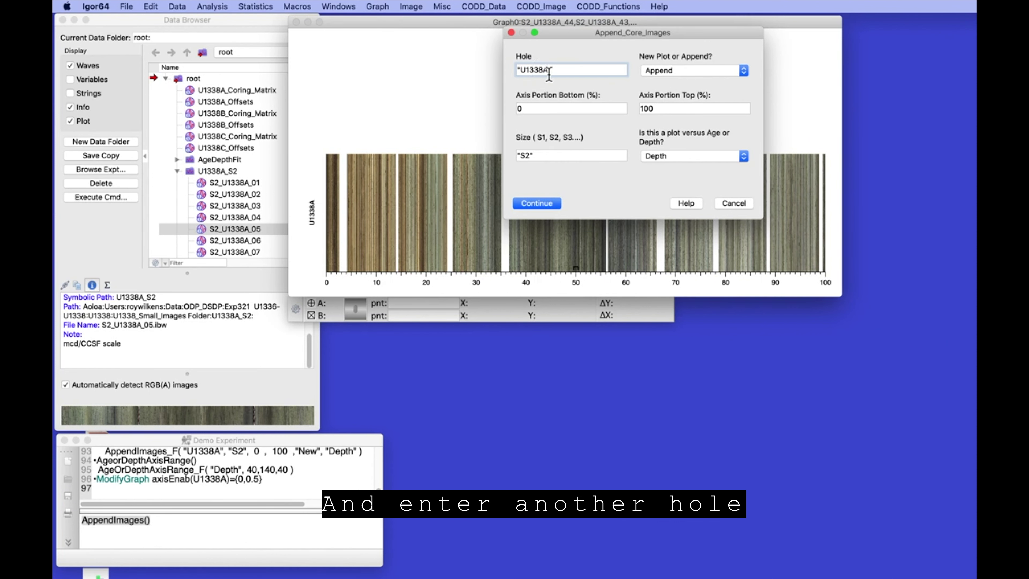
pyautogui.write('B"')
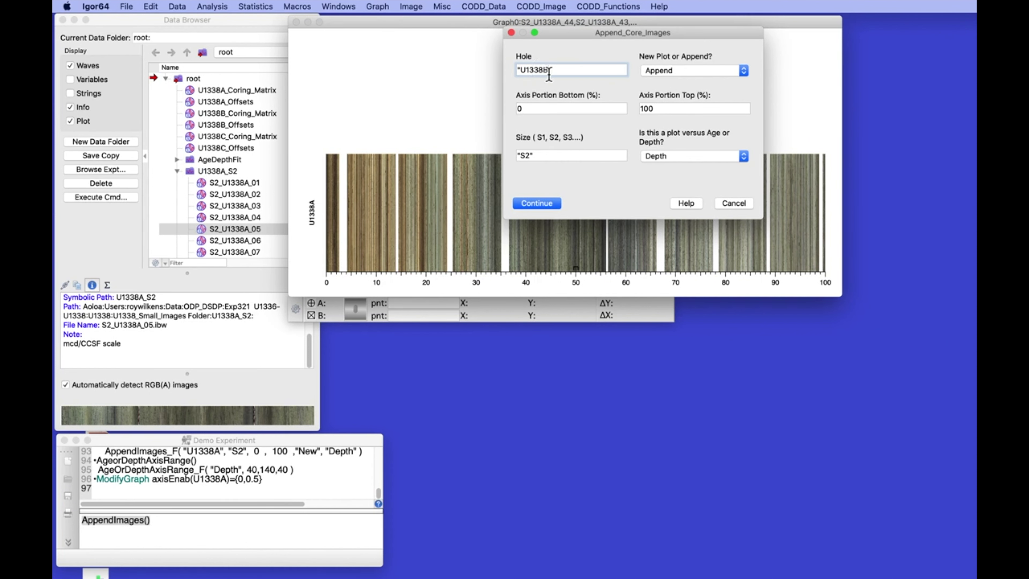
pyautogui.doubleClick(519, 108)
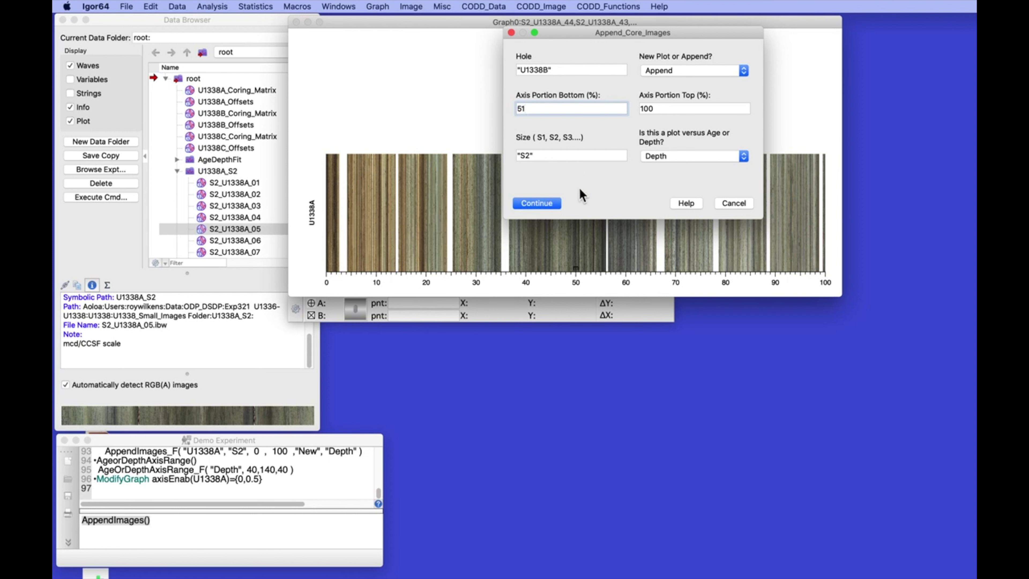
pyautogui.click(543, 201)
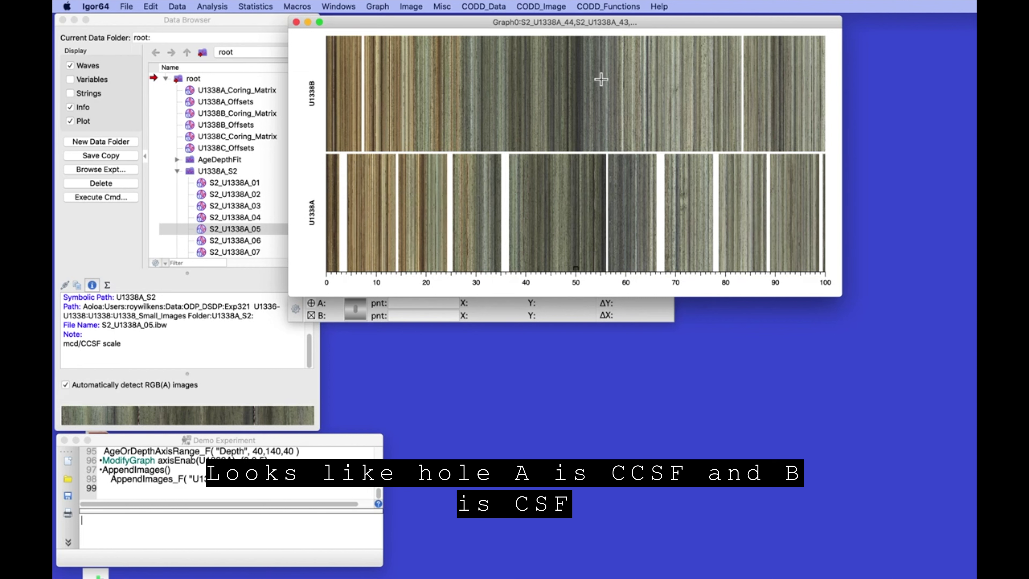
# Step: Convert the S2 images of hole U1338B from CSF to CCSF, and close the graph without saving it
pyautogui.click(529, 5)
pyautogui.moveTo(539, 31)
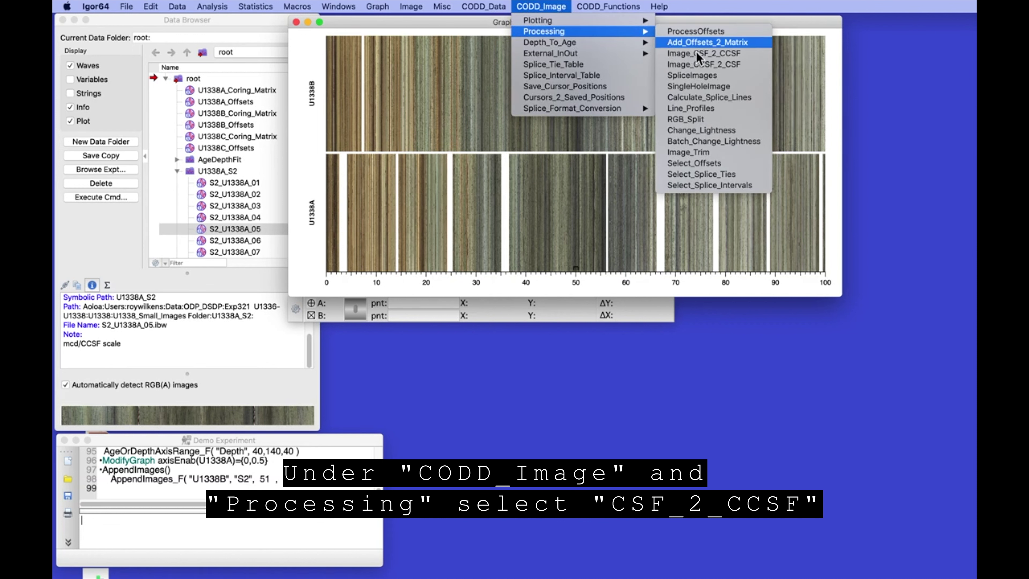
pyautogui.click(709, 54)
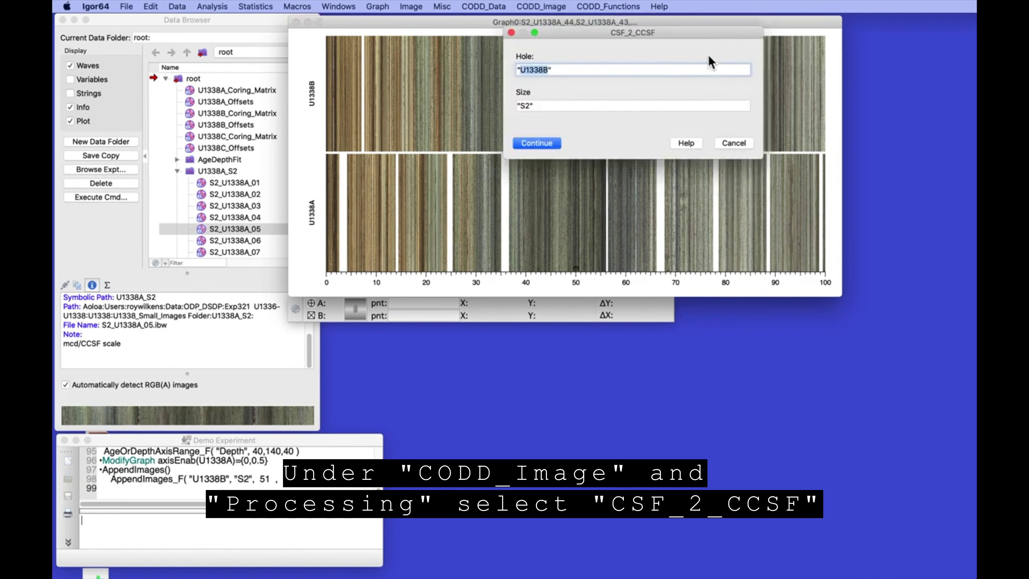
pyautogui.click(534, 143)
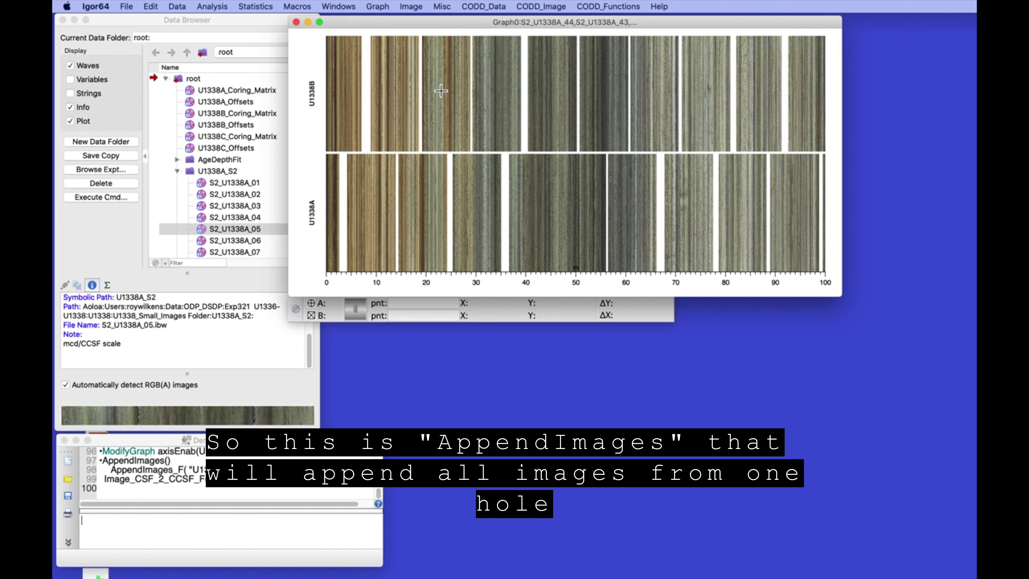
pyautogui.click(296, 23)
pyautogui.click(716, 398)
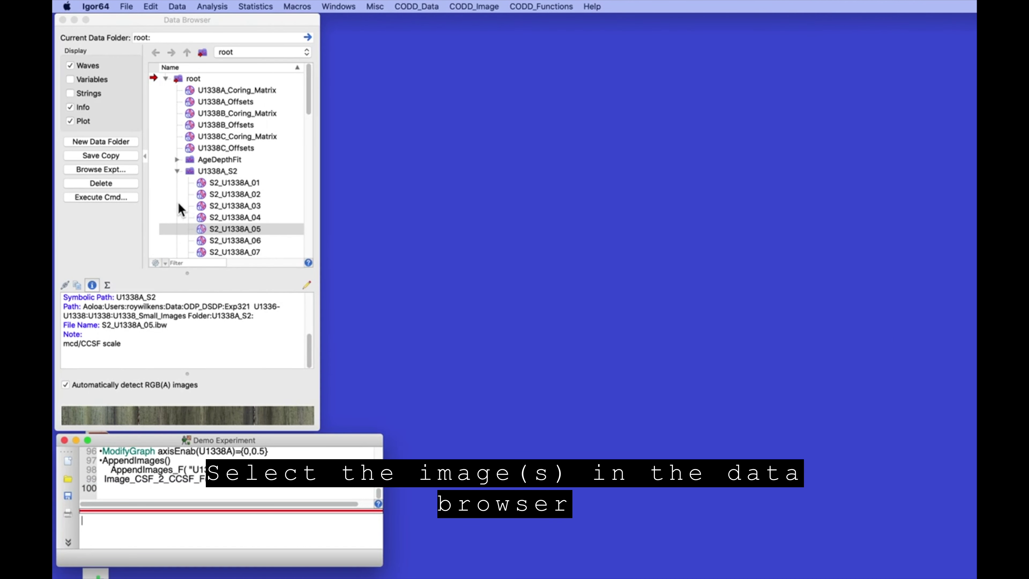
# Step: Plot the selected core images S2_U1338A_05 to S2_U1338A_08 in a new graph on axis U1338A, from 0 to 100%
pyautogui.click(179, 204)
pyautogui.scroll(-2, 201, 188)
pyautogui.click(199, 183)
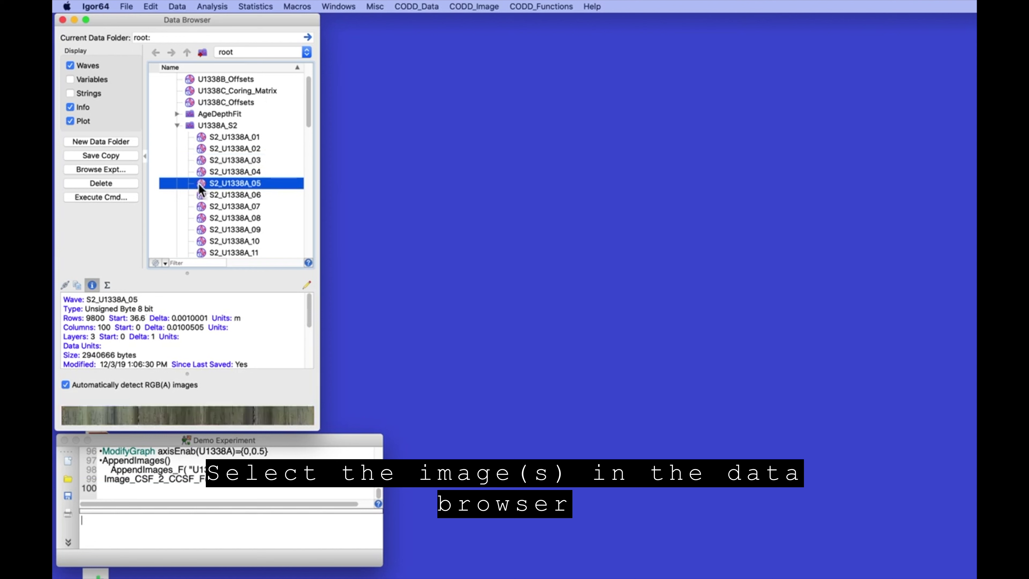
pyautogui.keyDown('shift'); pyautogui.click(201, 218); pyautogui.keyUp('shift')
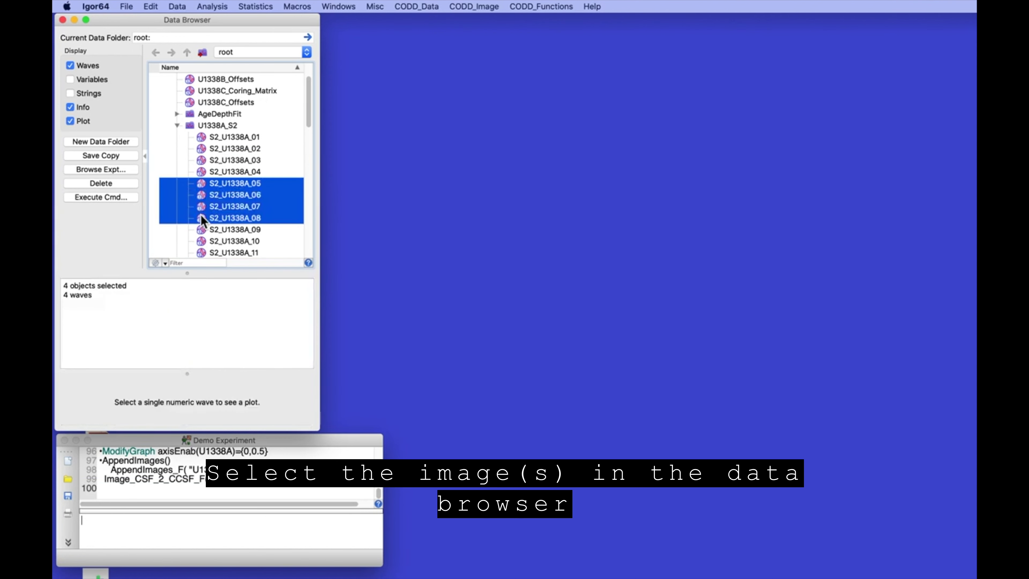
pyautogui.click(462, 7)
pyautogui.moveTo(468, 24)
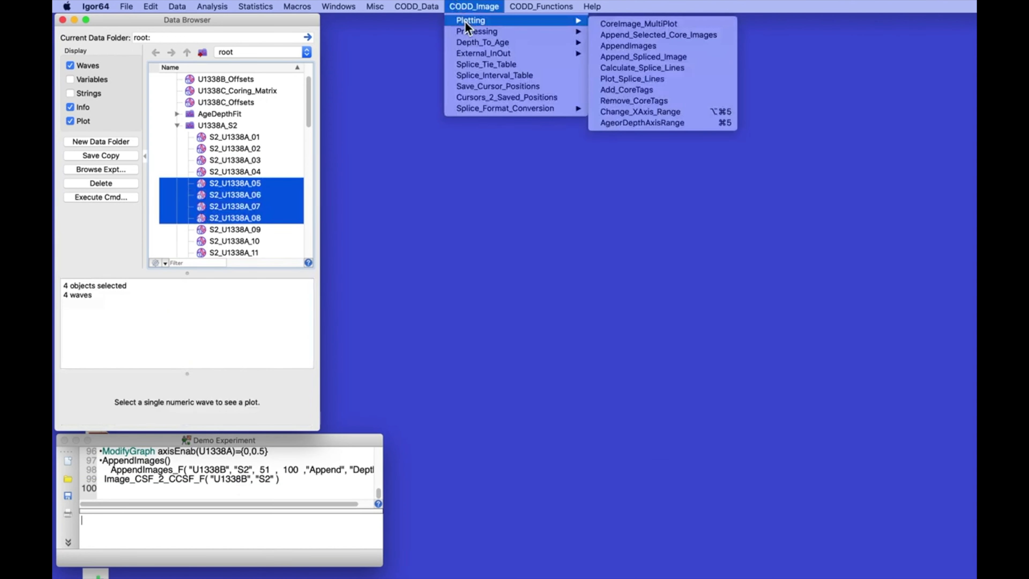
pyautogui.click(652, 36)
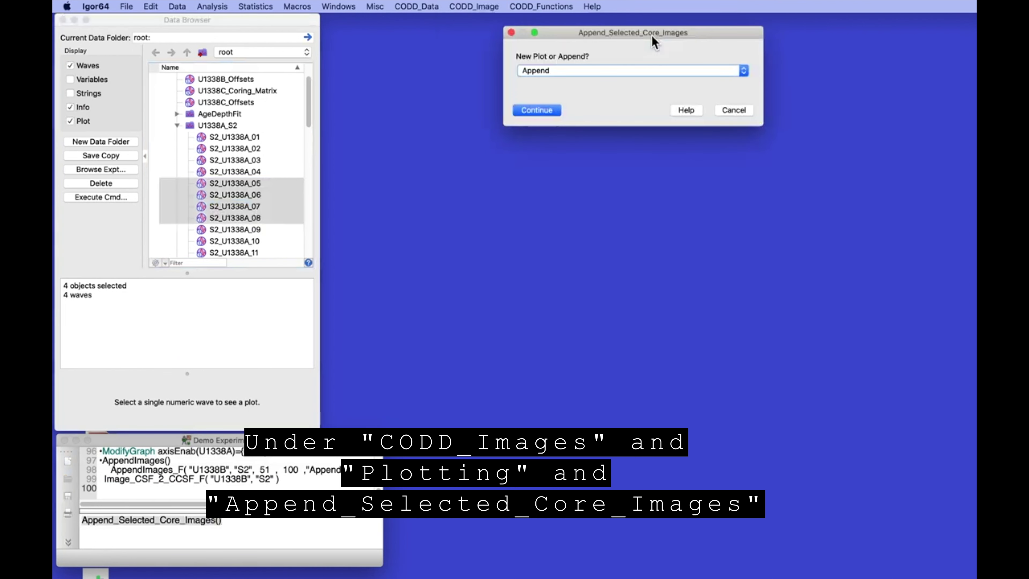
pyautogui.click(604, 72)
pyautogui.click(597, 62)
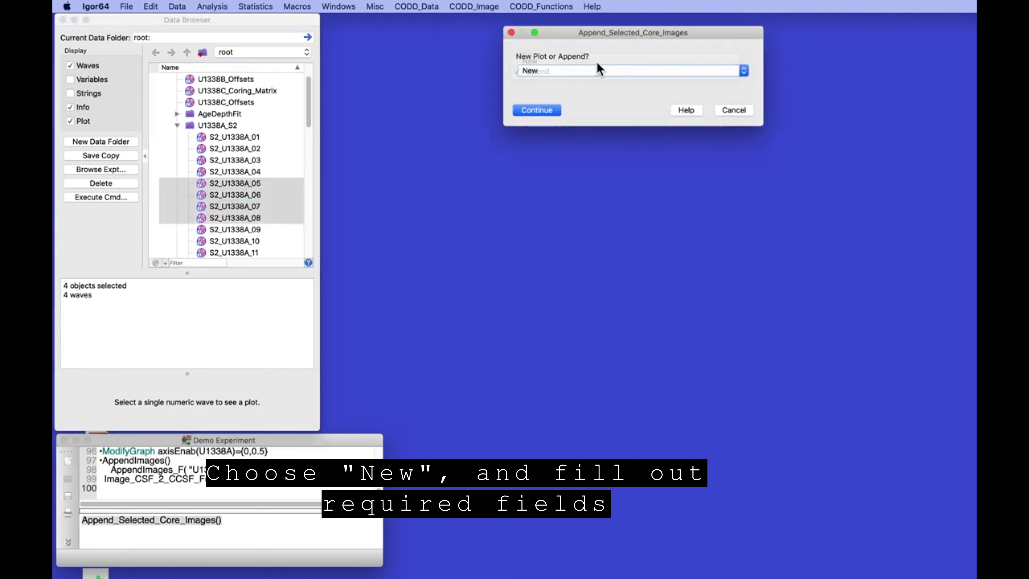
pyautogui.click(547, 115)
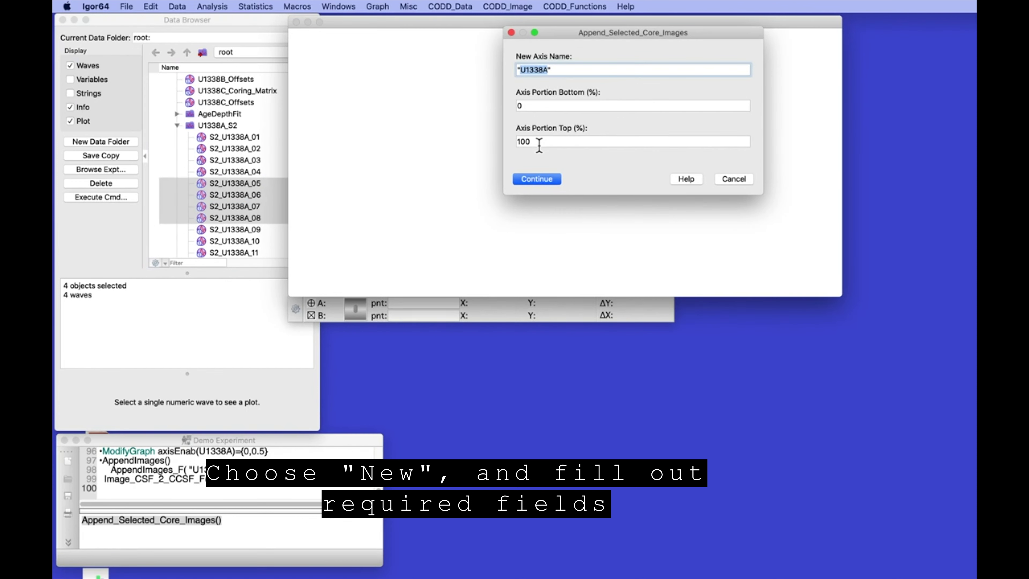
pyautogui.click(536, 181)
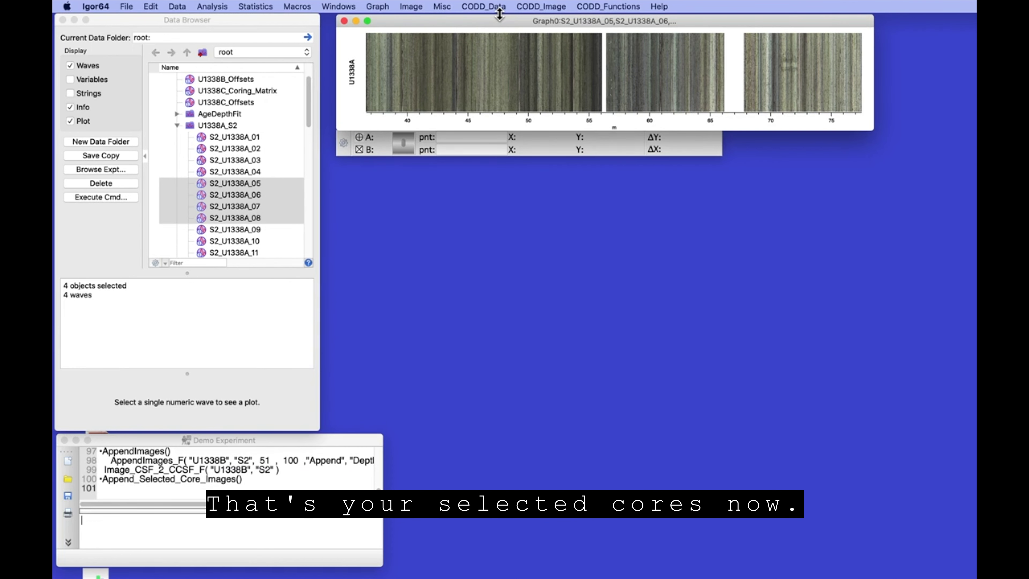
# Step: Close the selected-cores graph without saving, and plot the S2 images of U1338A, U1338B and U1338C versus depth in a new graph without a spliced image
pyautogui.click(345, 21)
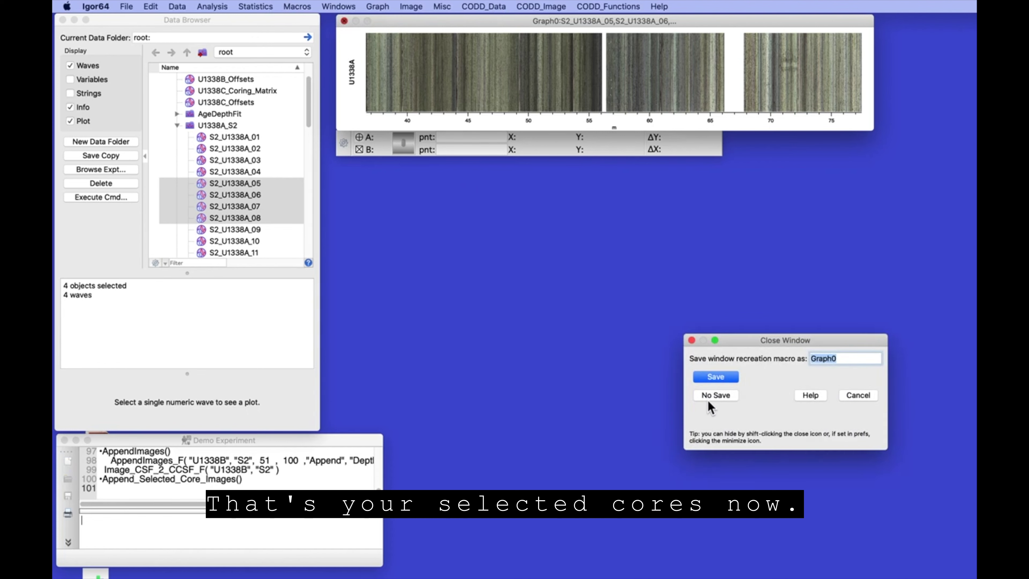
pyautogui.click(717, 398)
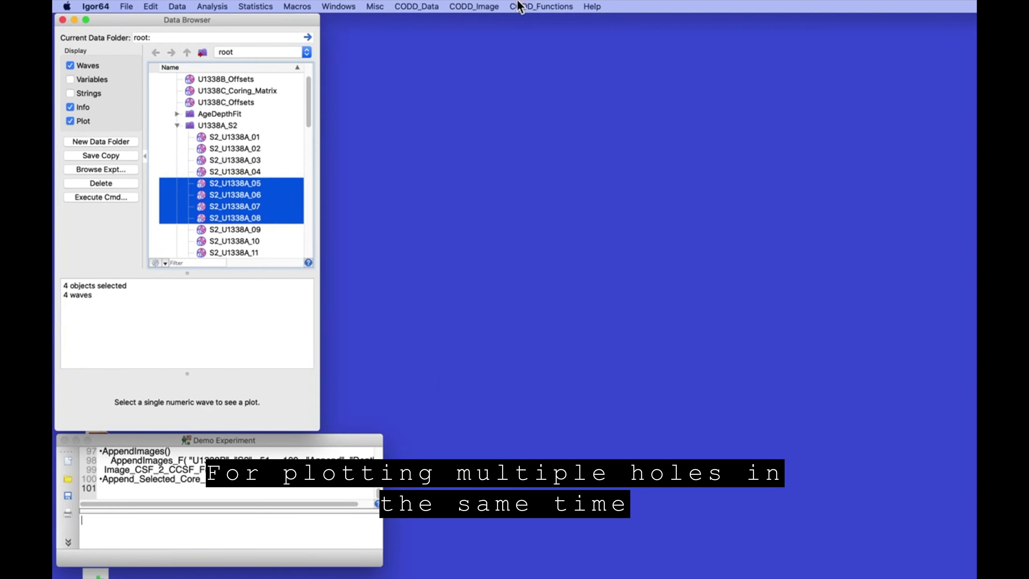
pyautogui.click(475, 6)
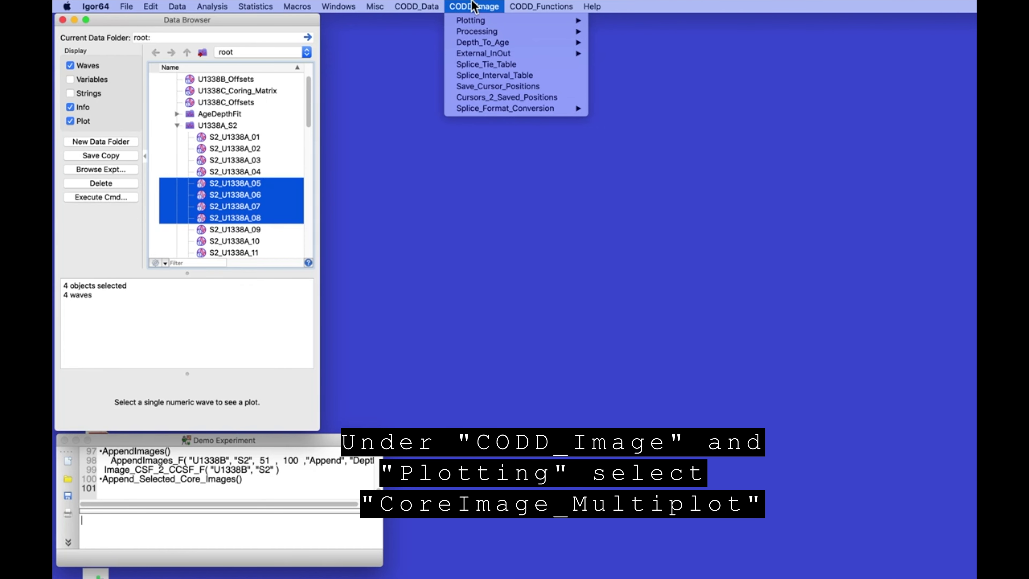
pyautogui.moveTo(472, 20)
pyautogui.click(642, 26)
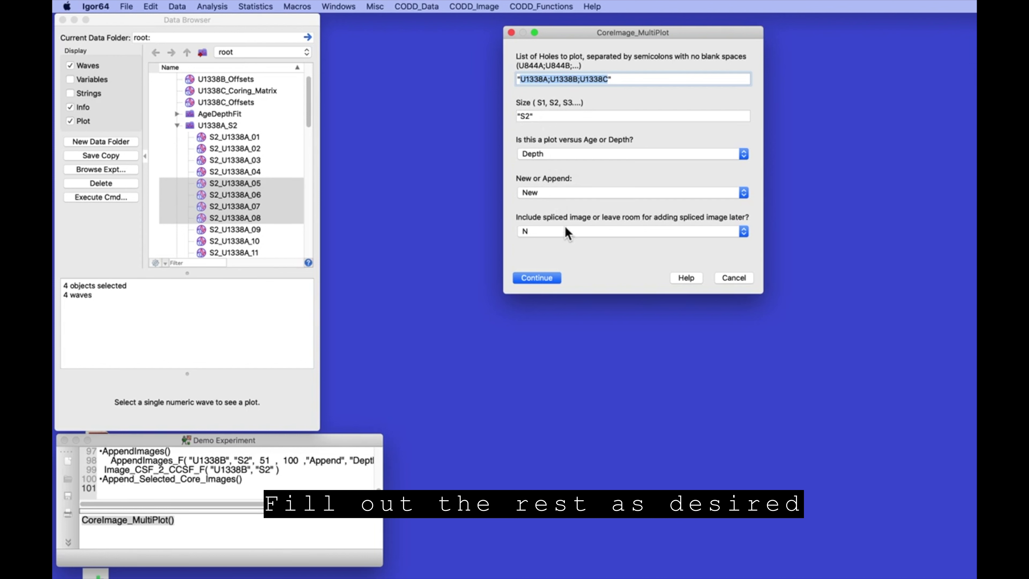
pyautogui.click(537, 278)
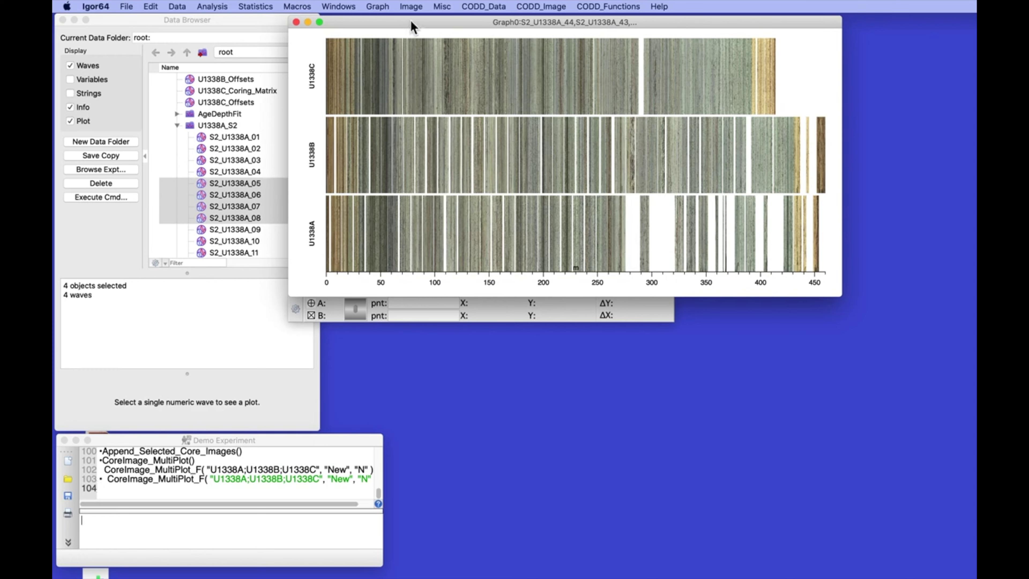
pyautogui.moveTo(411, 21); pyautogui.dragTo(472, 22)
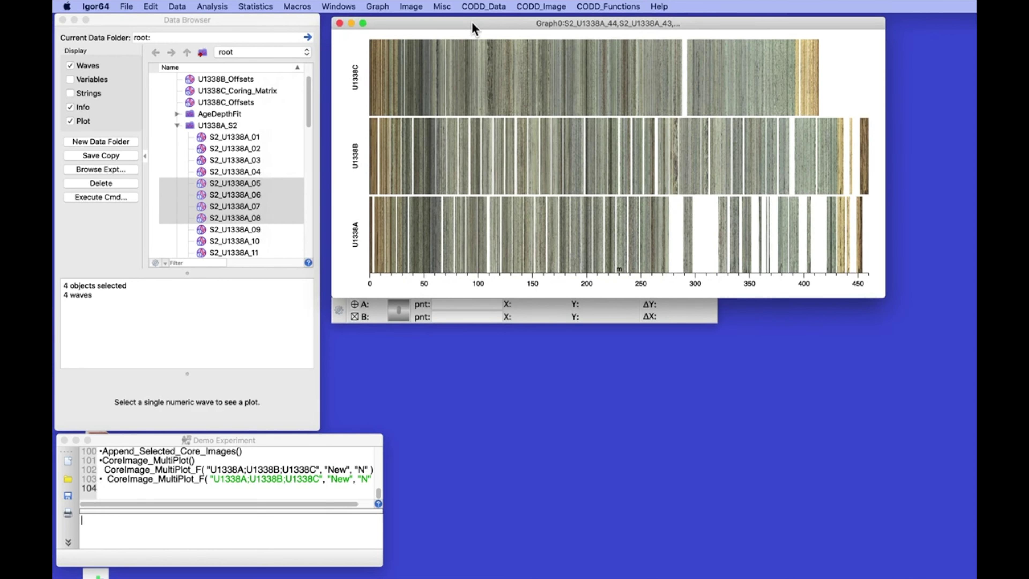
# Step: Set the graph's Depth axis range from 0 to 100 with a shift amount of 0
pyautogui.click(484, 6)
pyautogui.moveTo(533, 6)
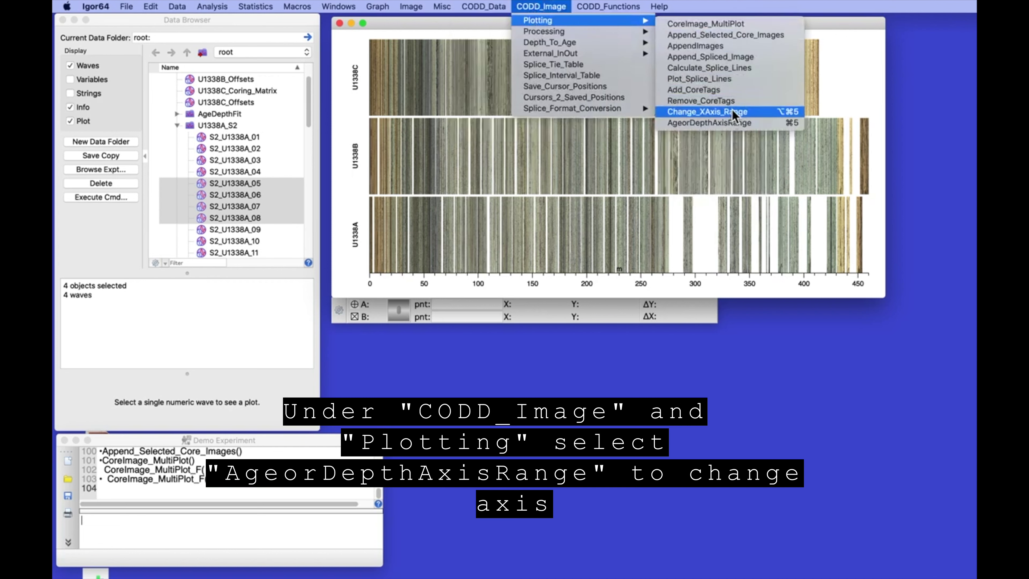
pyautogui.click(731, 123)
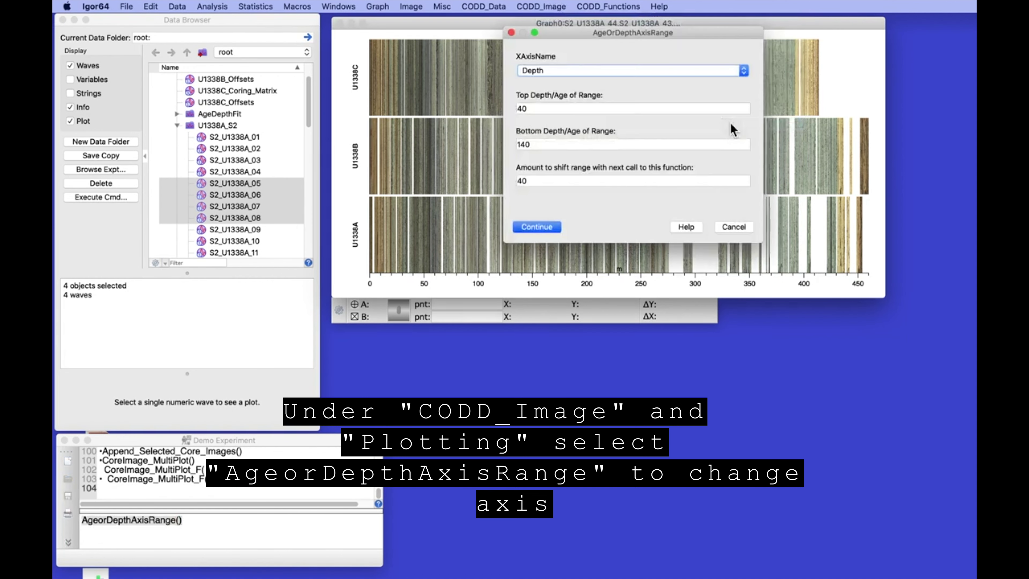
pyautogui.click(537, 108)
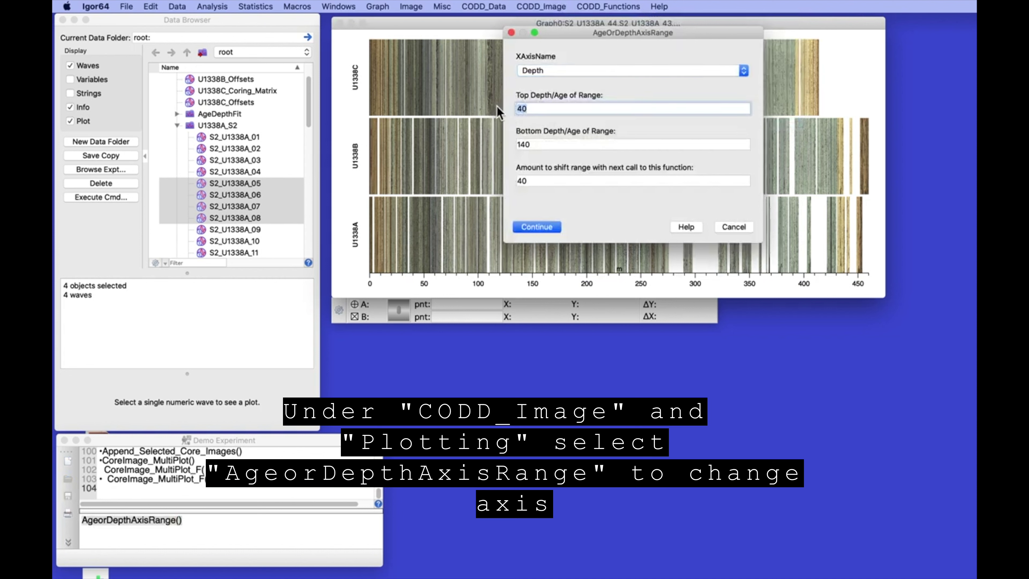
pyautogui.press('Tab')
pyautogui.write('100')
pyautogui.click(564, 184)
pyautogui.write('0')
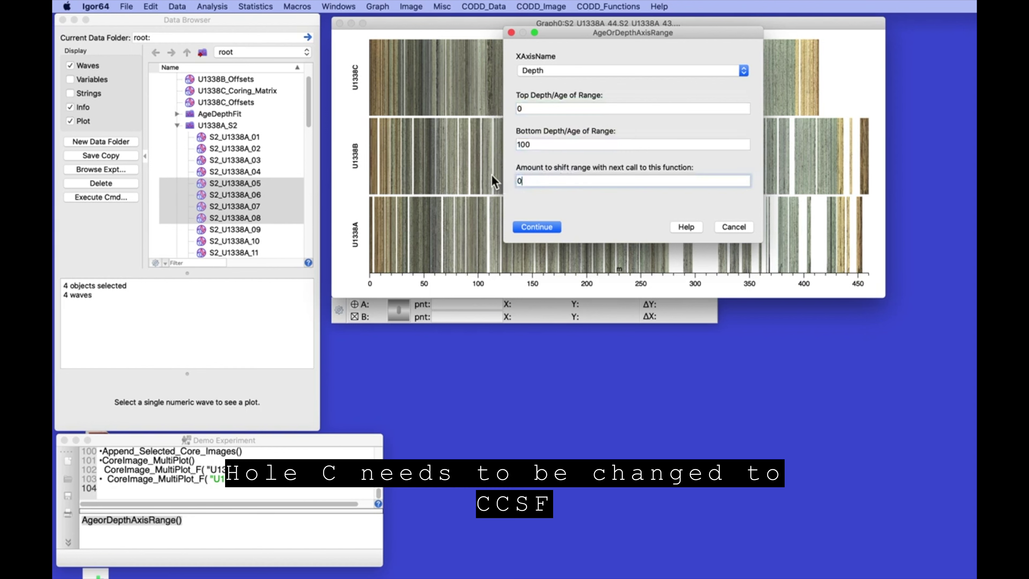
pyautogui.click(538, 226)
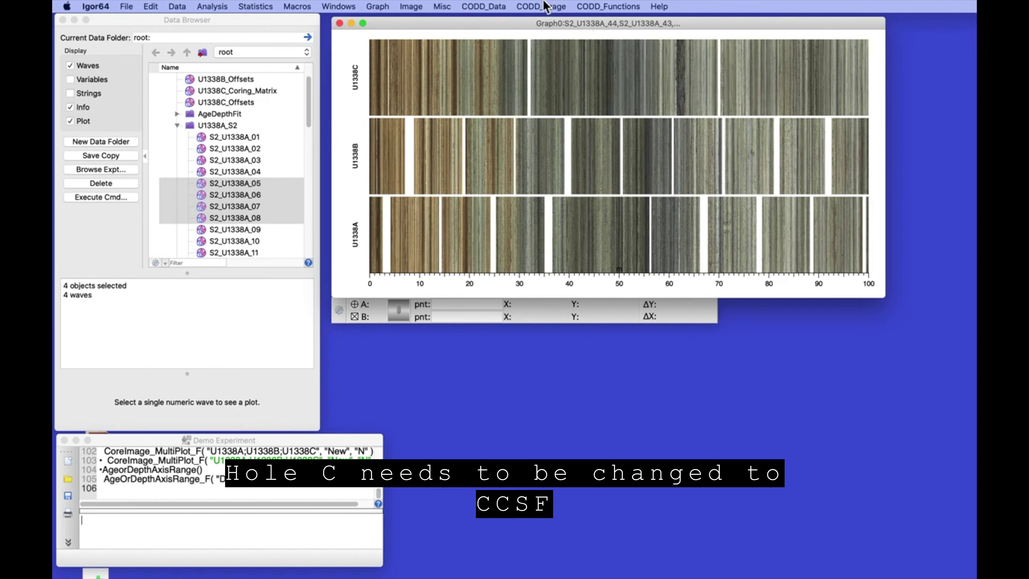
# Step: Convert the S2 images of hole U1338C from CSF to CCSF
pyautogui.click(543, 5)
pyautogui.moveTo(540, 31)
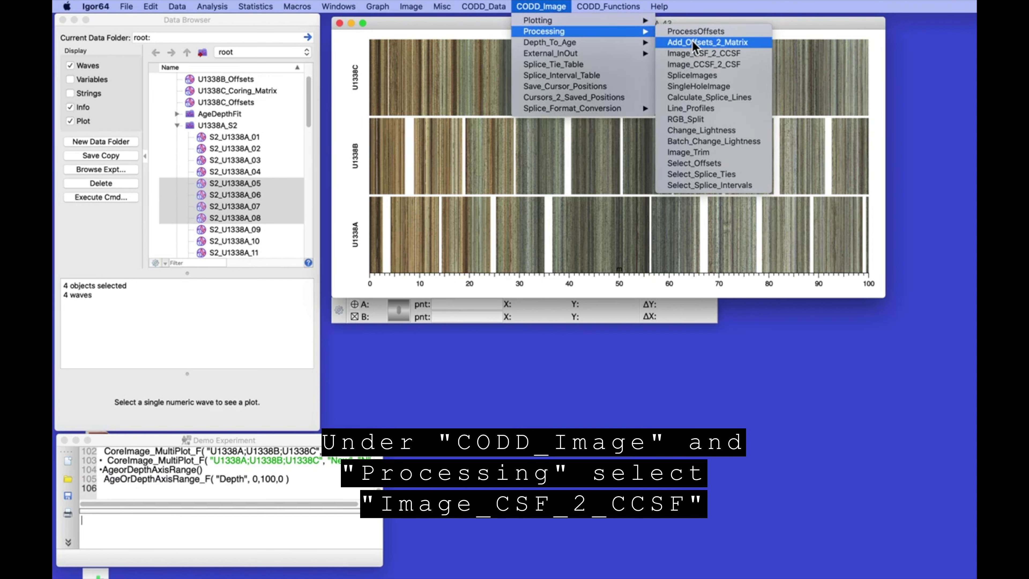
pyautogui.click(696, 56)
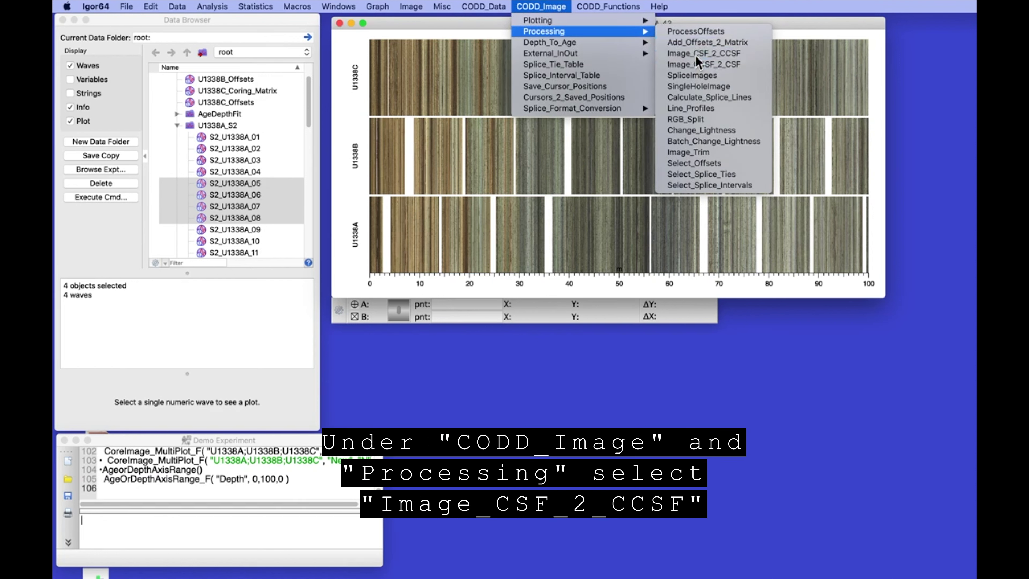
pyautogui.click(543, 144)
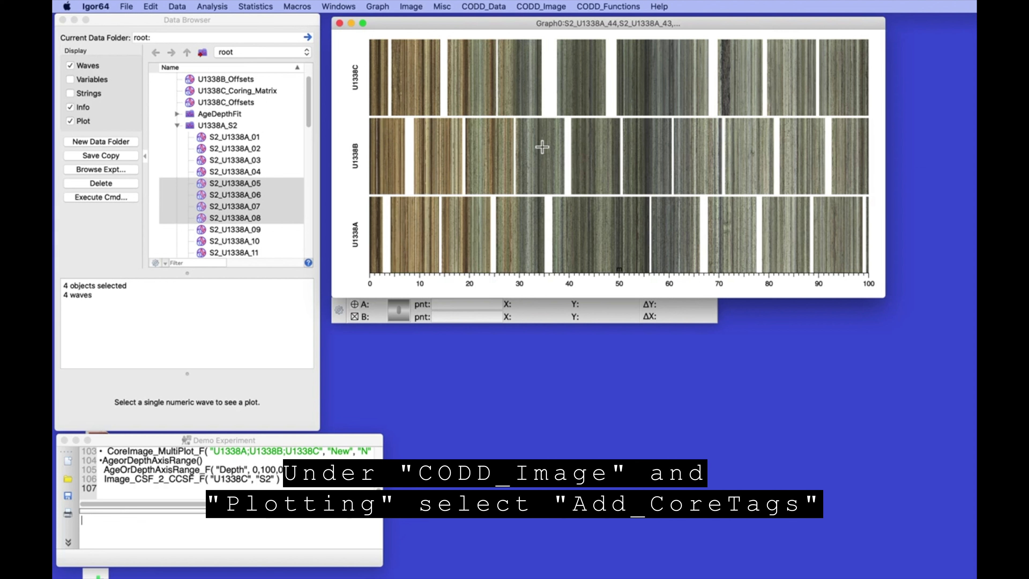
# Step: Add core tags to the core images with X and Y offsets of 0
pyautogui.click(541, 6)
pyautogui.moveTo(555, 22)
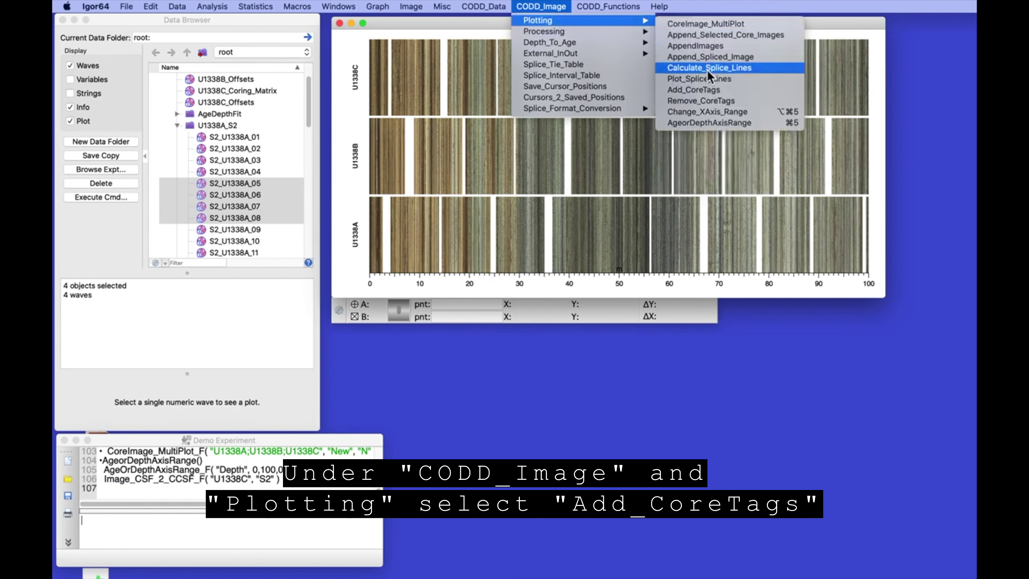
pyautogui.click(704, 91)
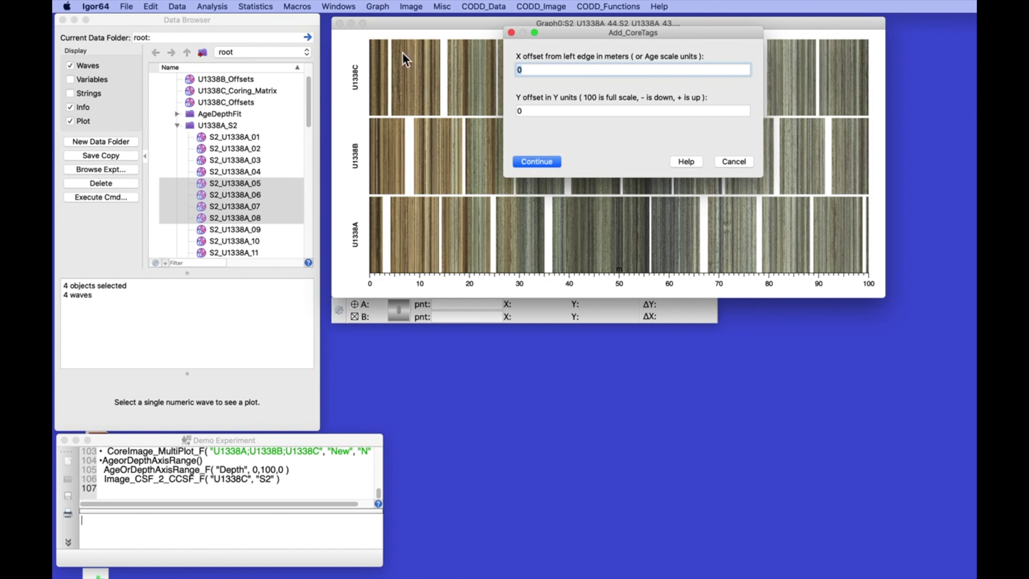
pyautogui.click(540, 160)
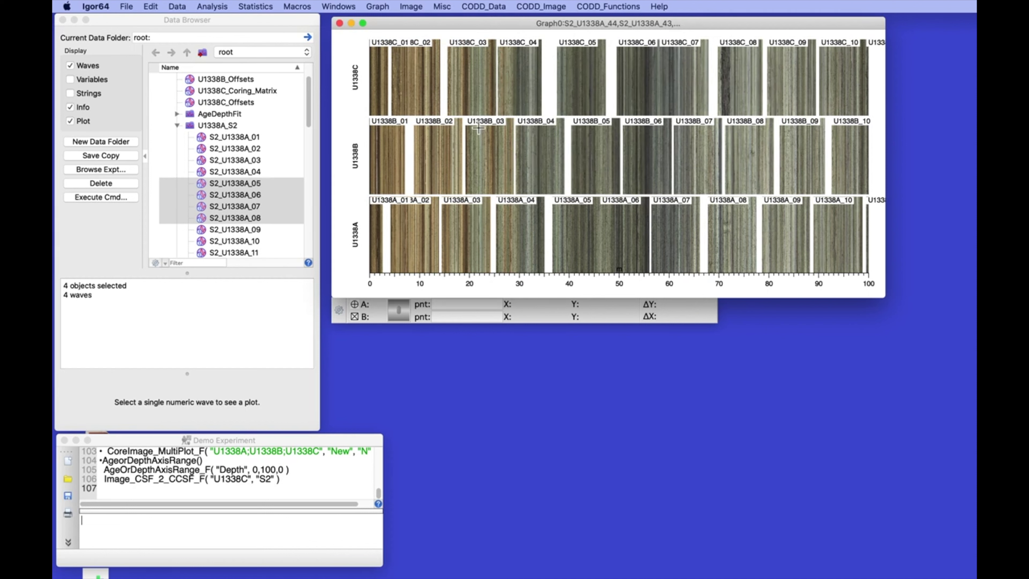
# Step: Expand the graph horizontally to the depth range from about 15 to 46 m
pyautogui.moveTo(598, 64); pyautogui.dragTo(441, 190)
pyautogui.click(487, 178)
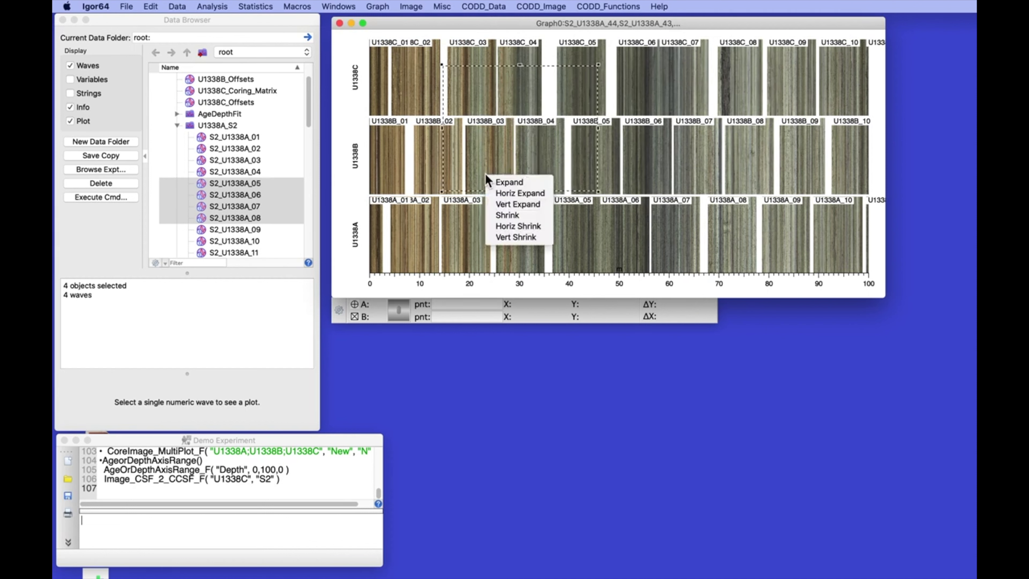
pyautogui.click(502, 191)
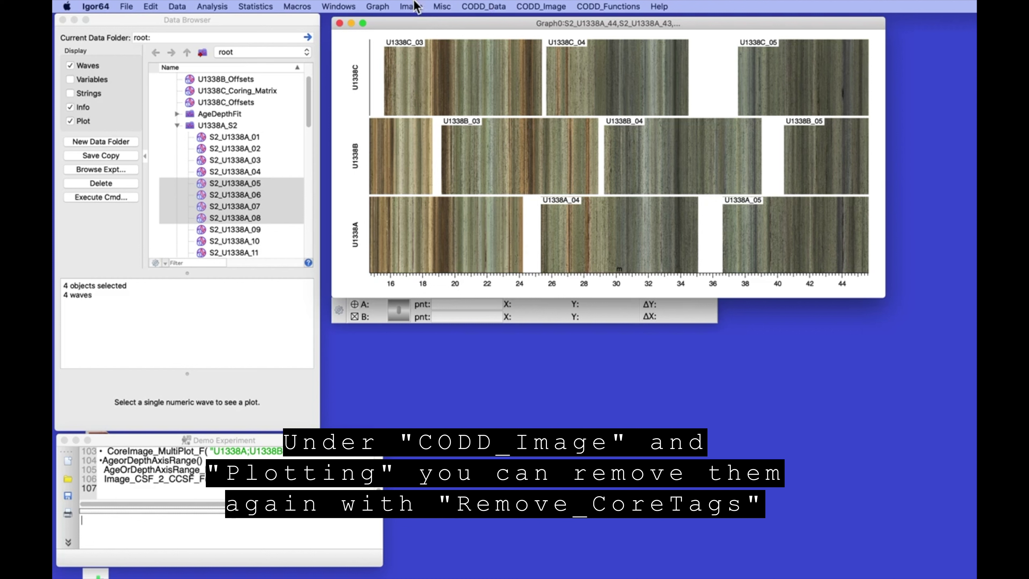
# Step: Remove the core tags from the core images of all three holes
pyautogui.click(540, 6)
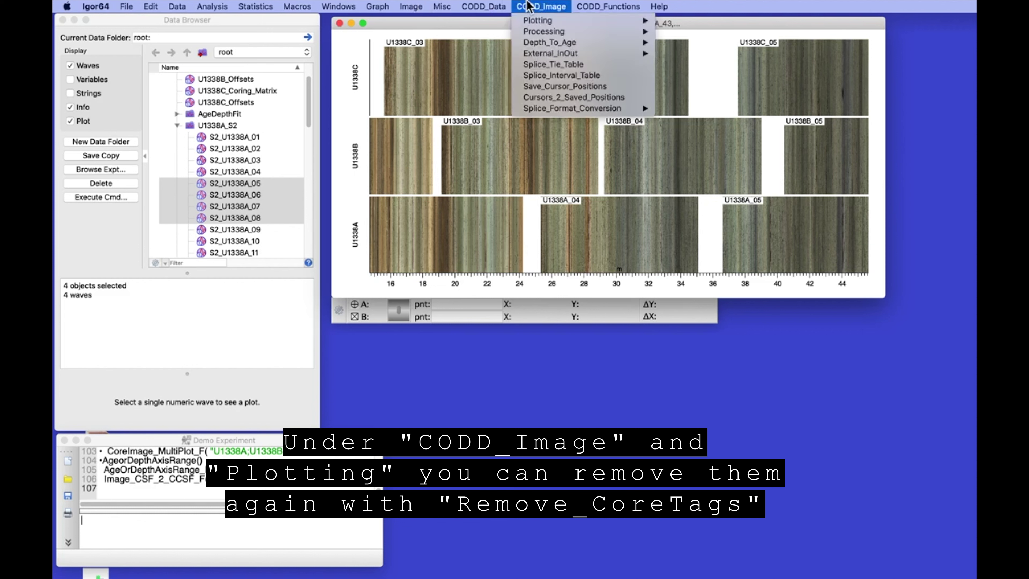
pyautogui.moveTo(536, 22)
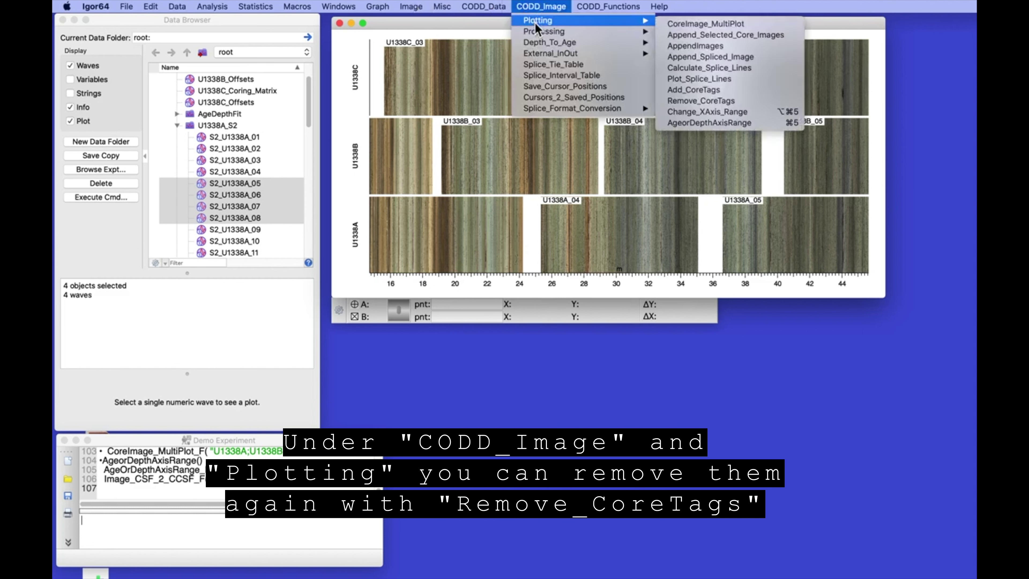
pyautogui.click(733, 104)
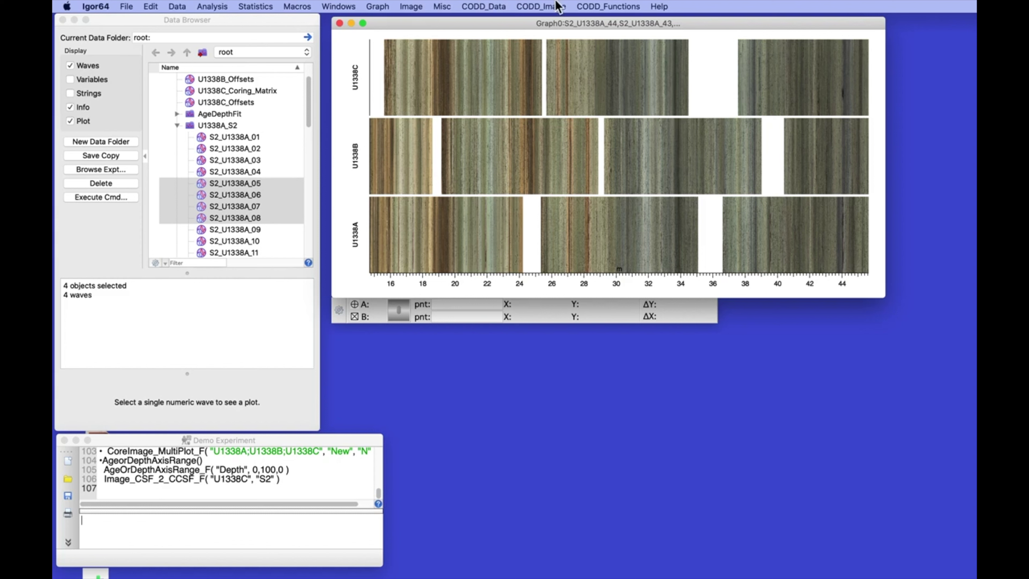
pyautogui.click(546, 5)
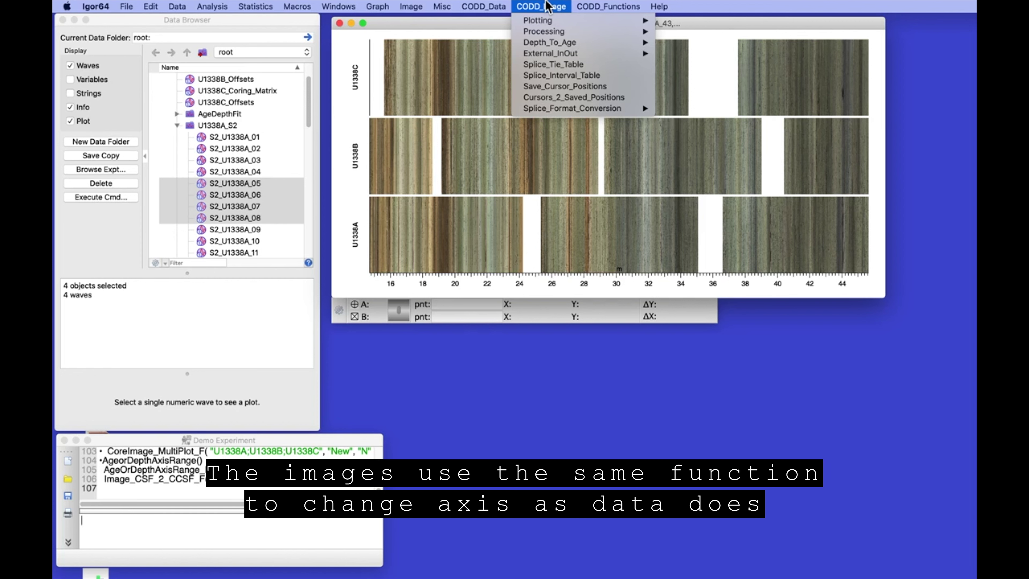
pyautogui.moveTo(548, 21)
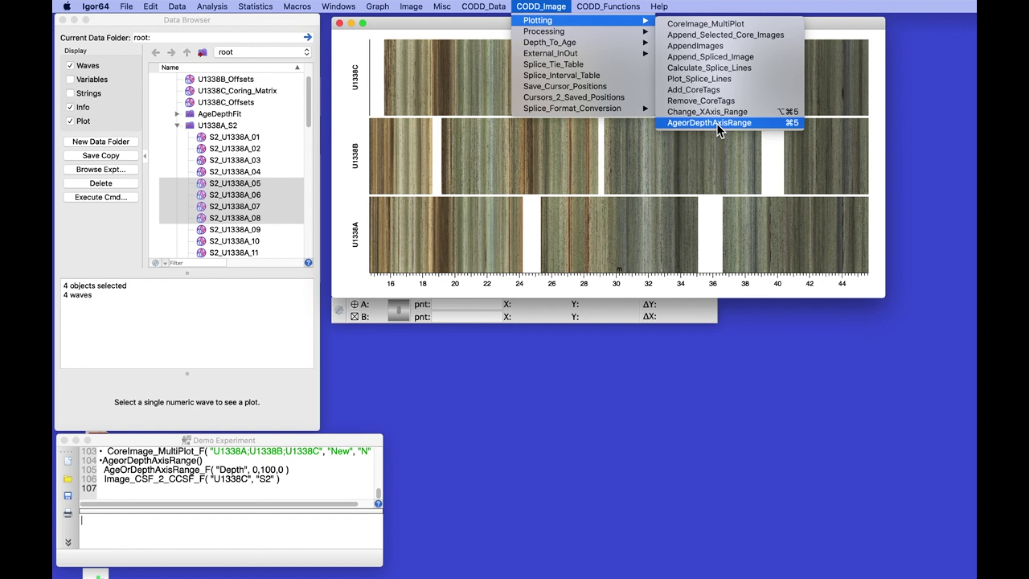
pyautogui.click(718, 128)
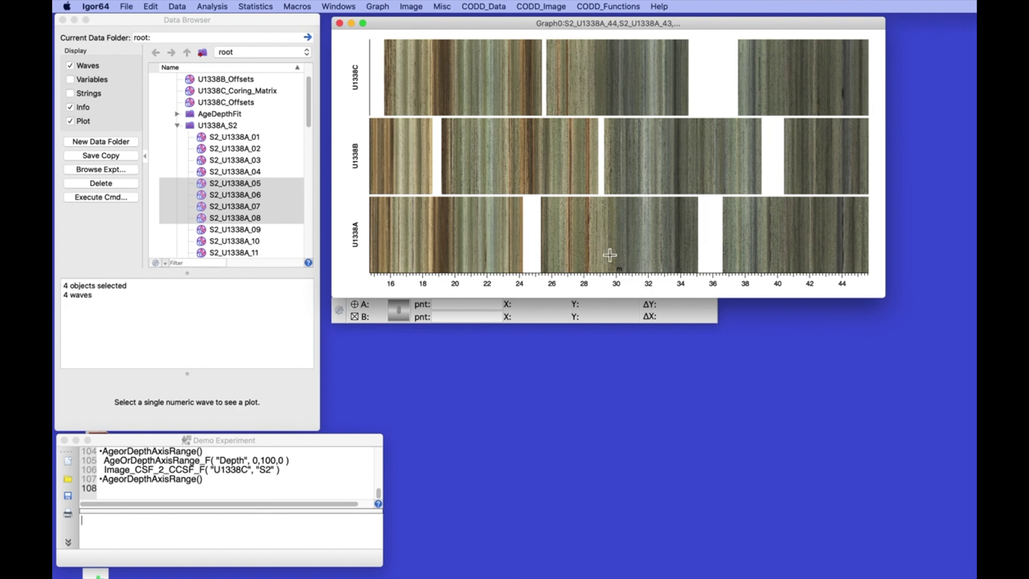
# Step: Collapse the U1338A_S2 folder and set up appending data of hole U1338C to the graph, with GRA as both technique and data
pyautogui.click(177, 125)
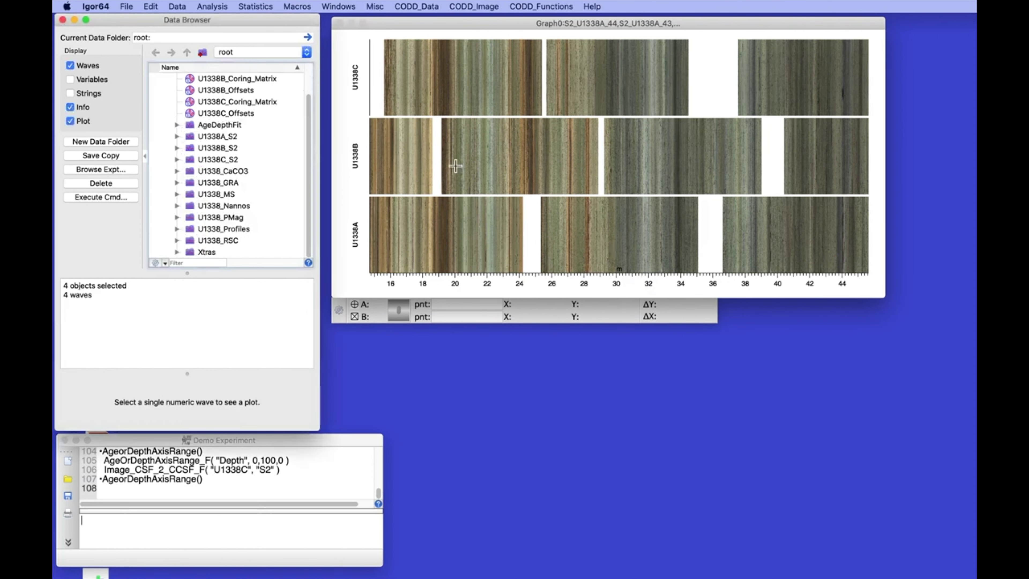
pyautogui.click(534, 160)
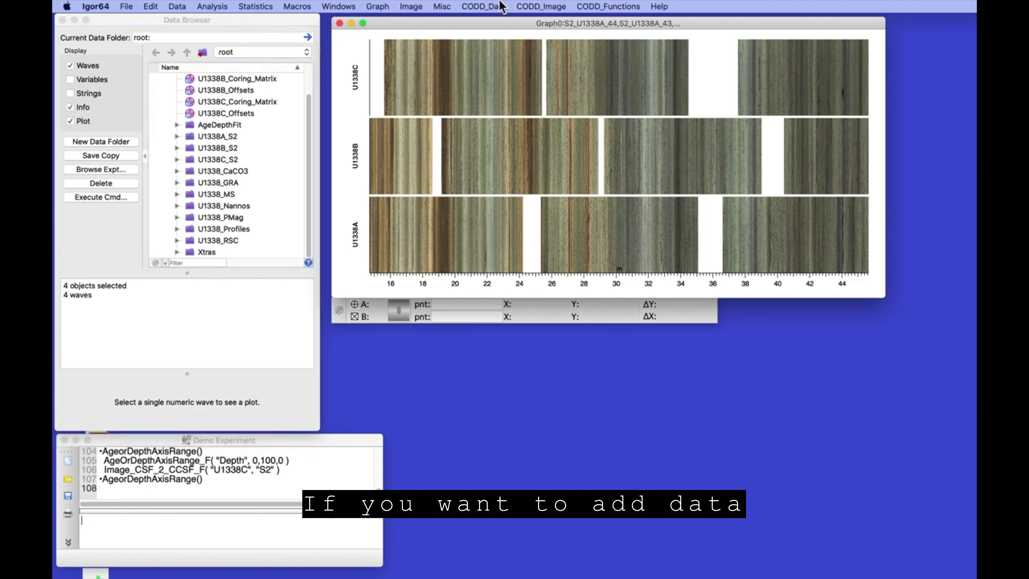
pyautogui.click(491, 5)
pyautogui.moveTo(487, 20)
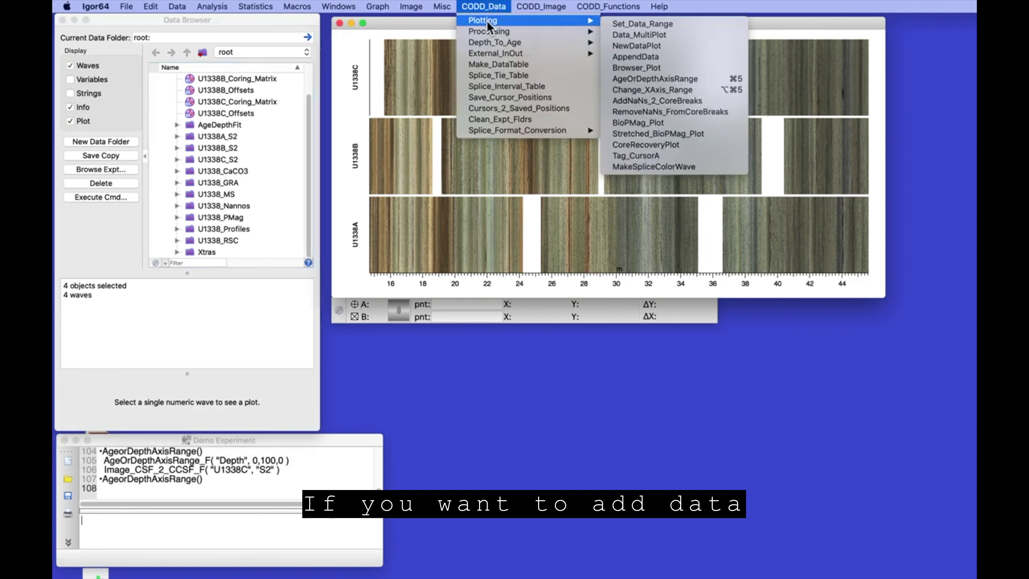
pyautogui.click(648, 56)
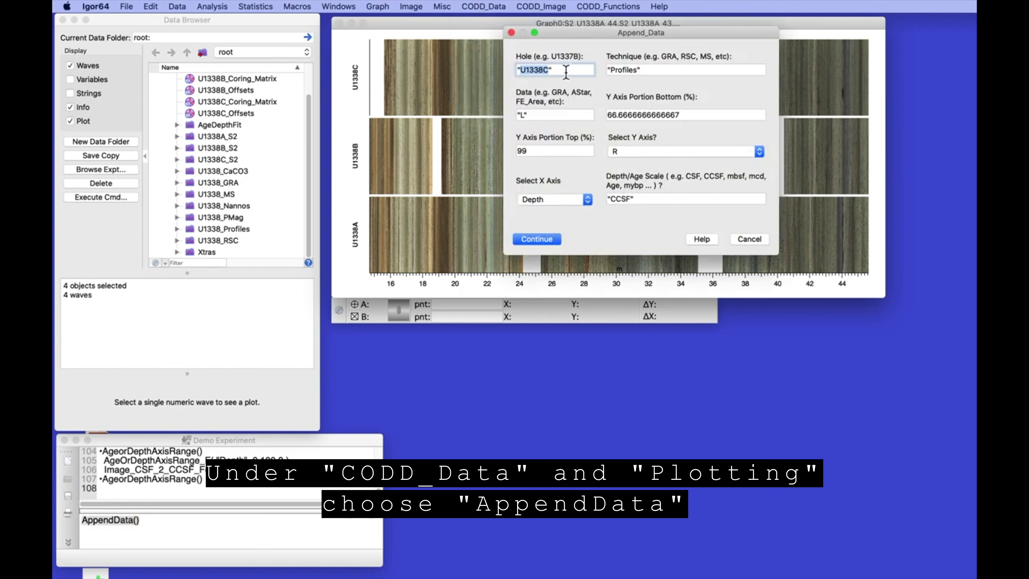
pyautogui.moveTo(640, 75); pyautogui.dragTo(612, 75)
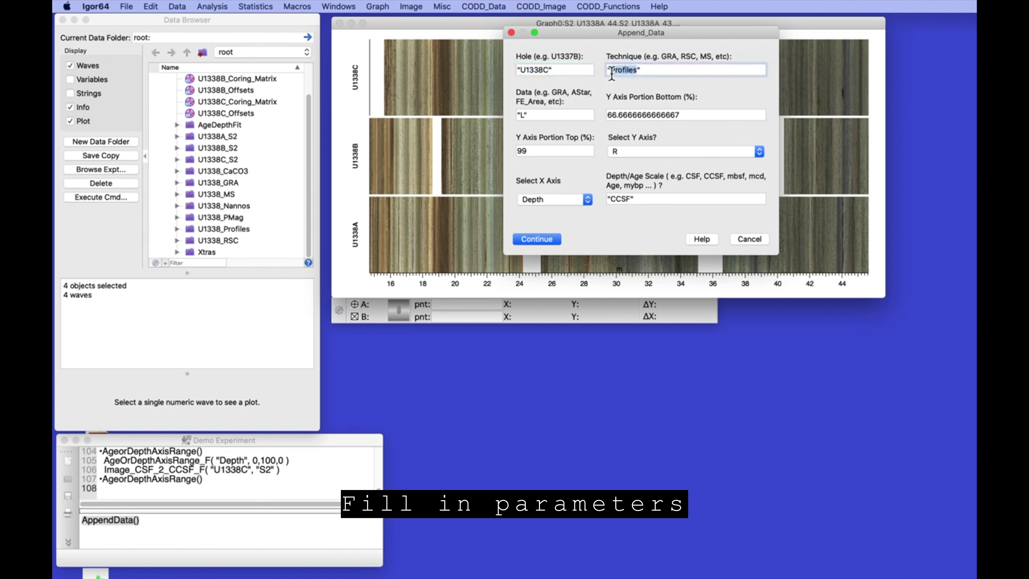
pyautogui.write('GRA')
pyautogui.click(524, 118)
pyautogui.write('L')
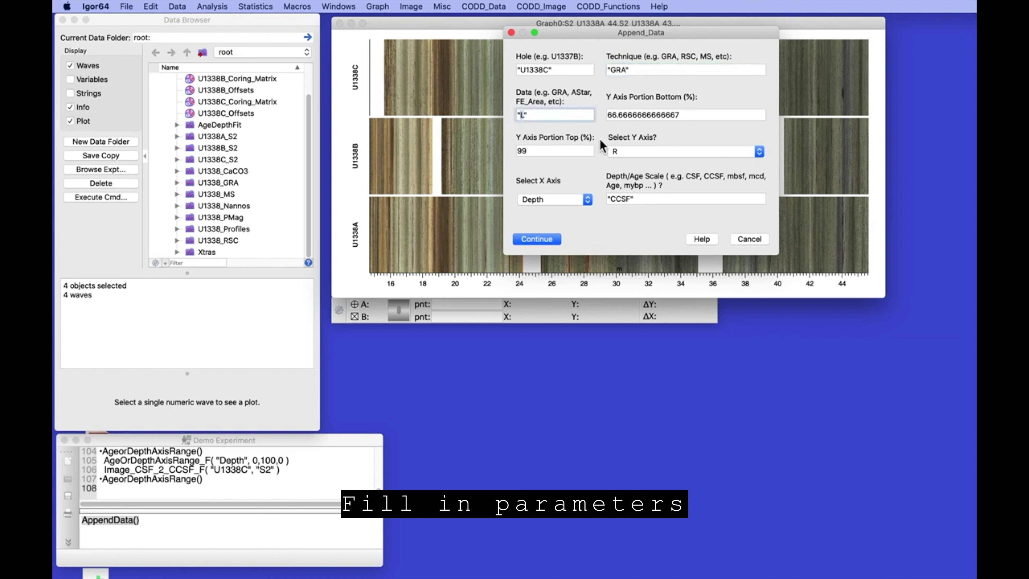
pyautogui.write('GRA')
# Step: Set the Y axis portion top to 100% and append the GRA data on the R axis versus CCSF depth
pyautogui.click(527, 154)
pyautogui.press('BackSpace')
pyautogui.press('BackSpace')
pyautogui.write('100')
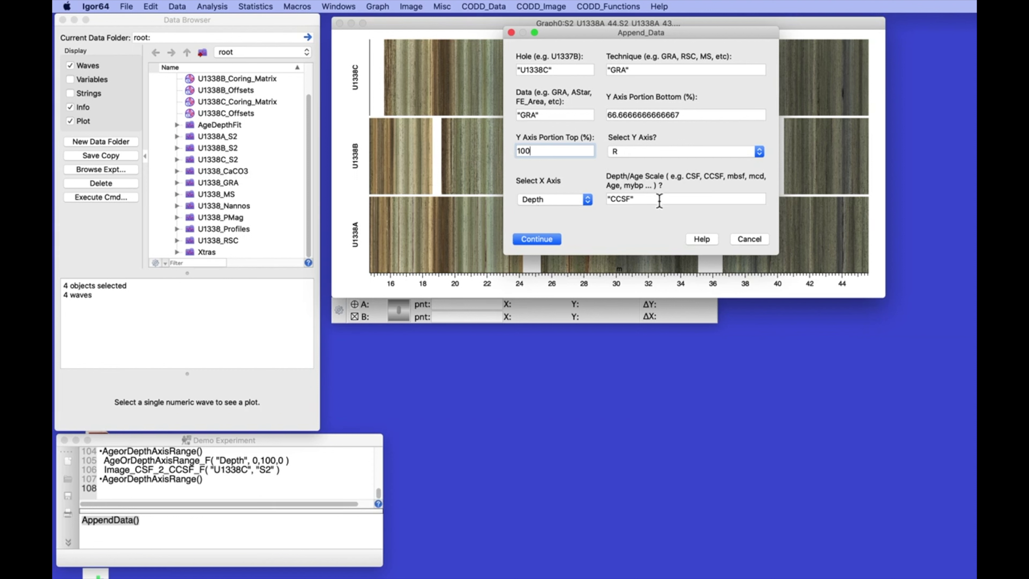
pyautogui.click(538, 239)
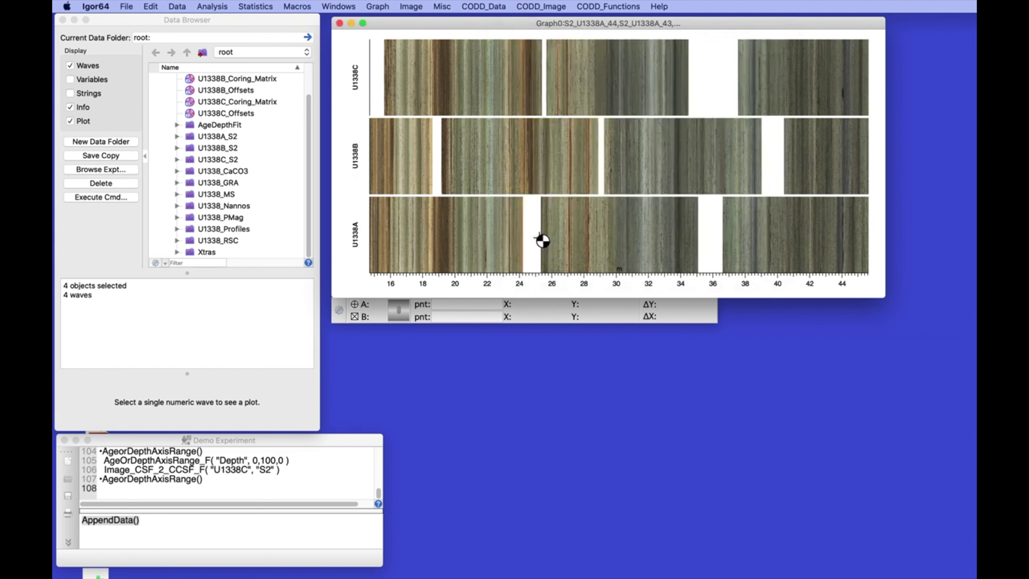